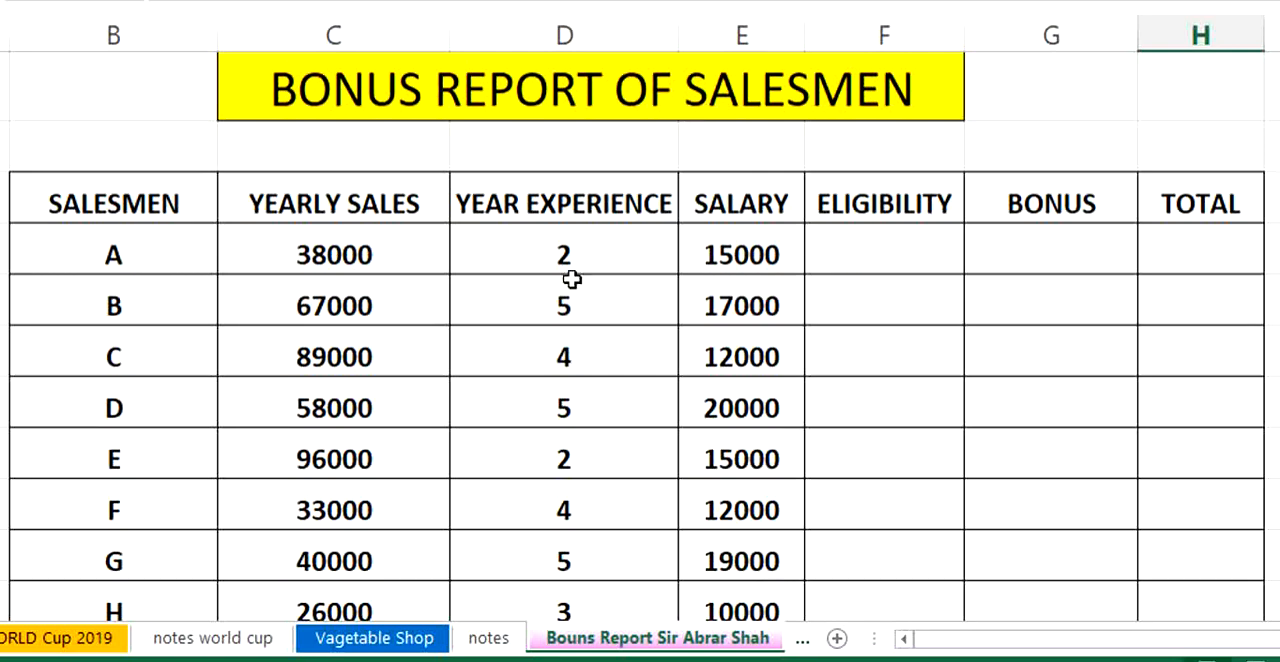
- Examine the salesmen table, the sales target and the bonus rate for experience under 5 years
scroll(434, 257, down, 1)
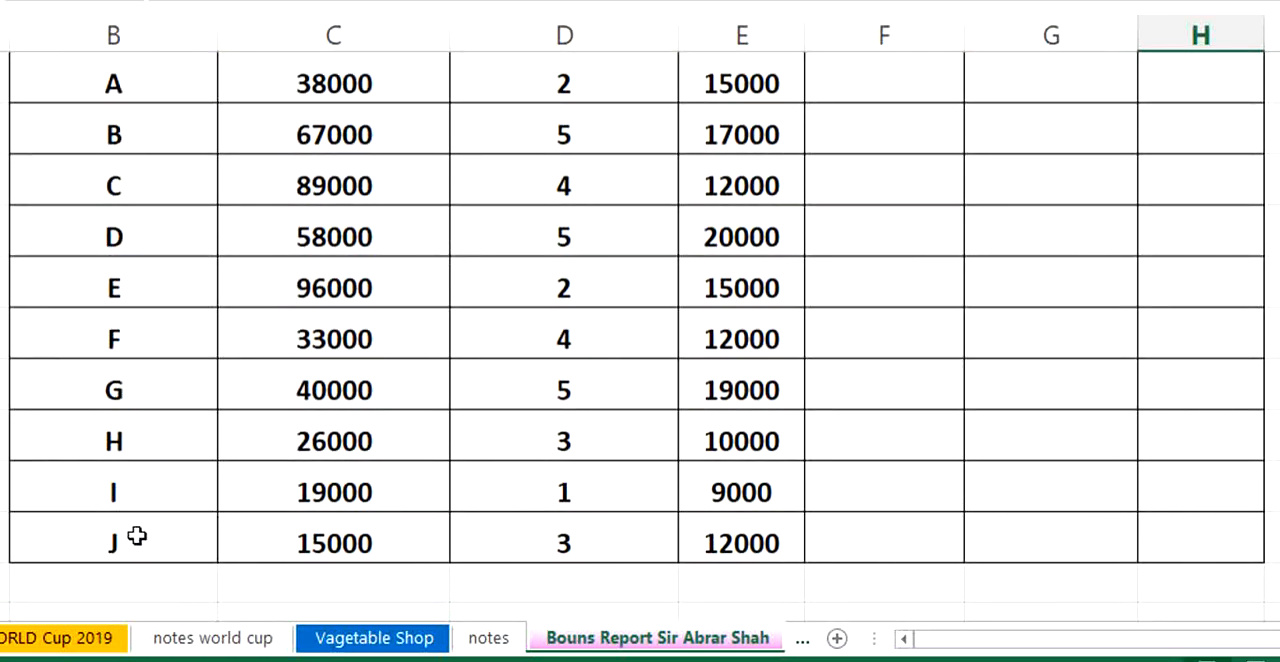
scroll(493, 376, up, 1)
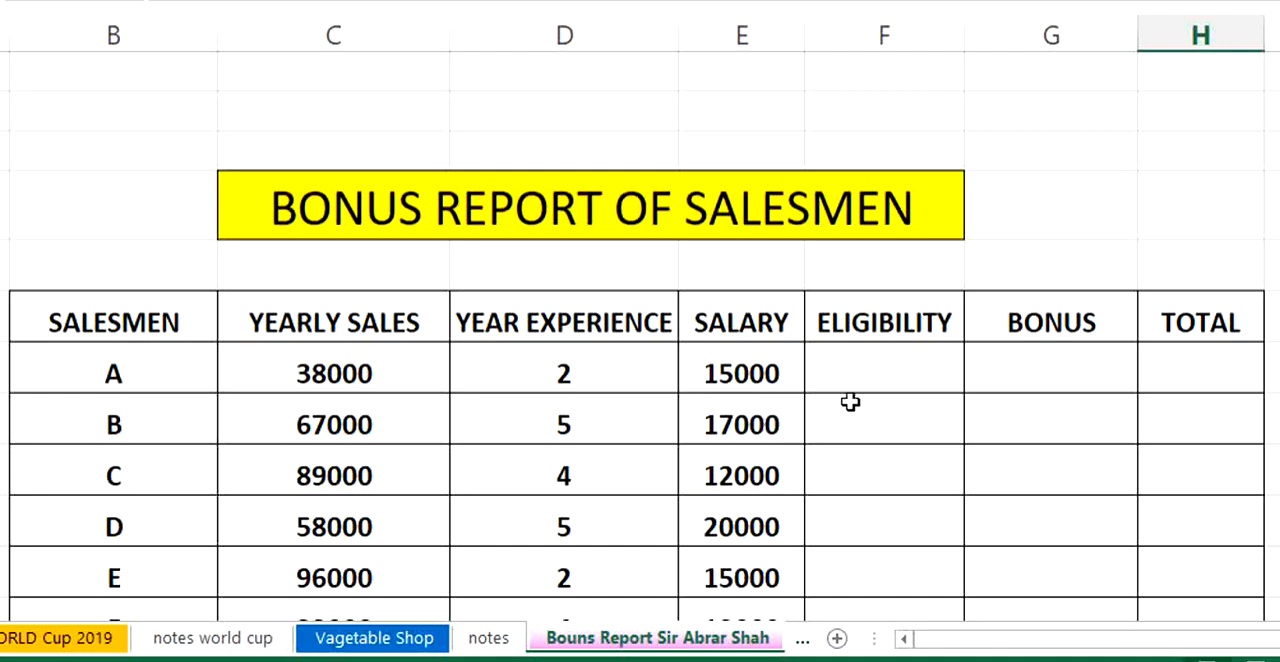
click(891, 373)
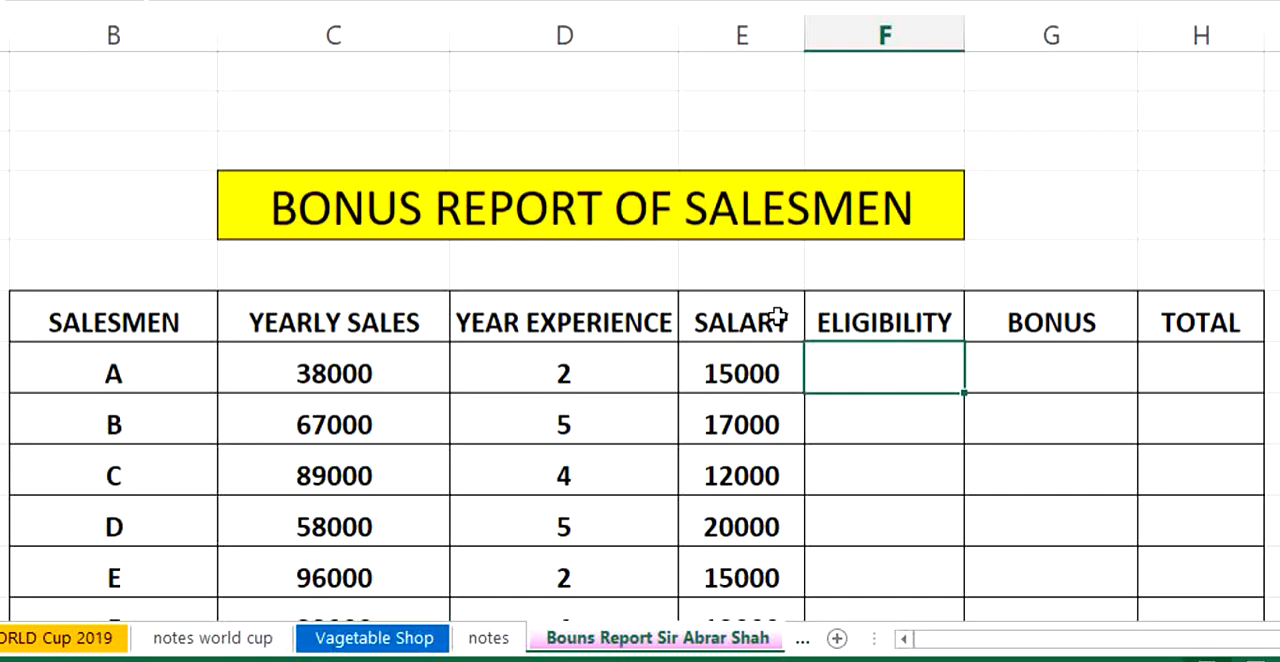
scroll(748, 245, down, 3)
scroll(745, 242, down, 2)
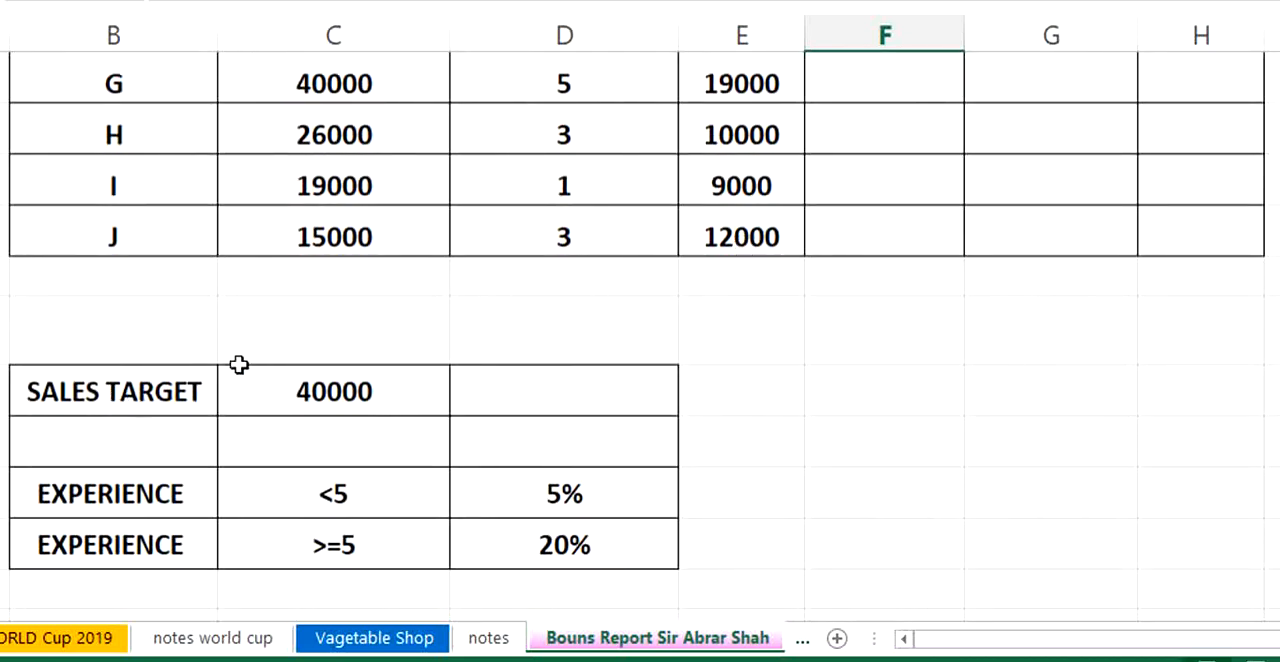
click(280, 392)
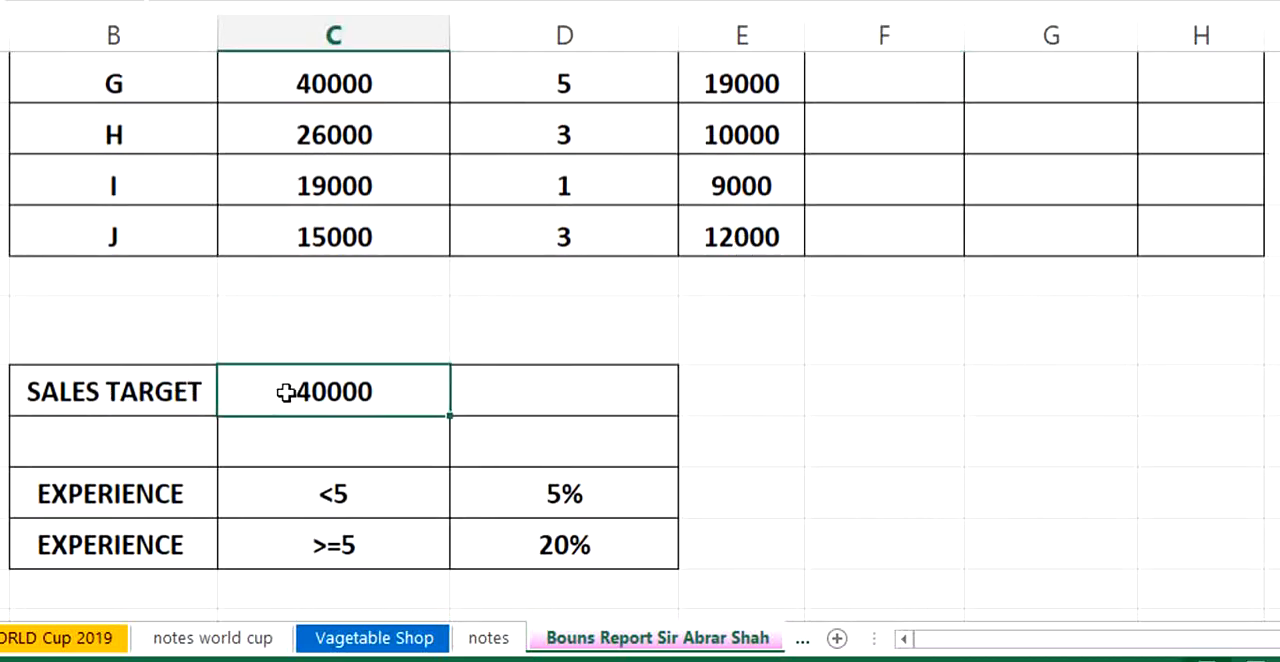
drag(147, 391, 334, 391)
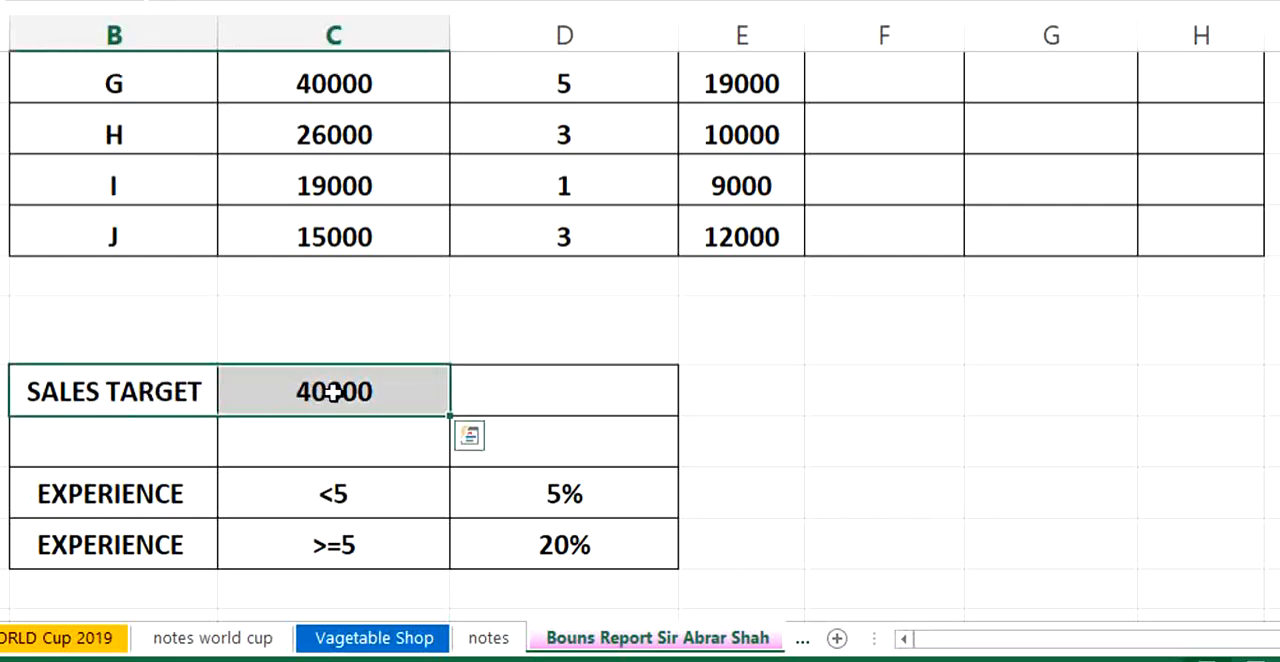
click(620, 392)
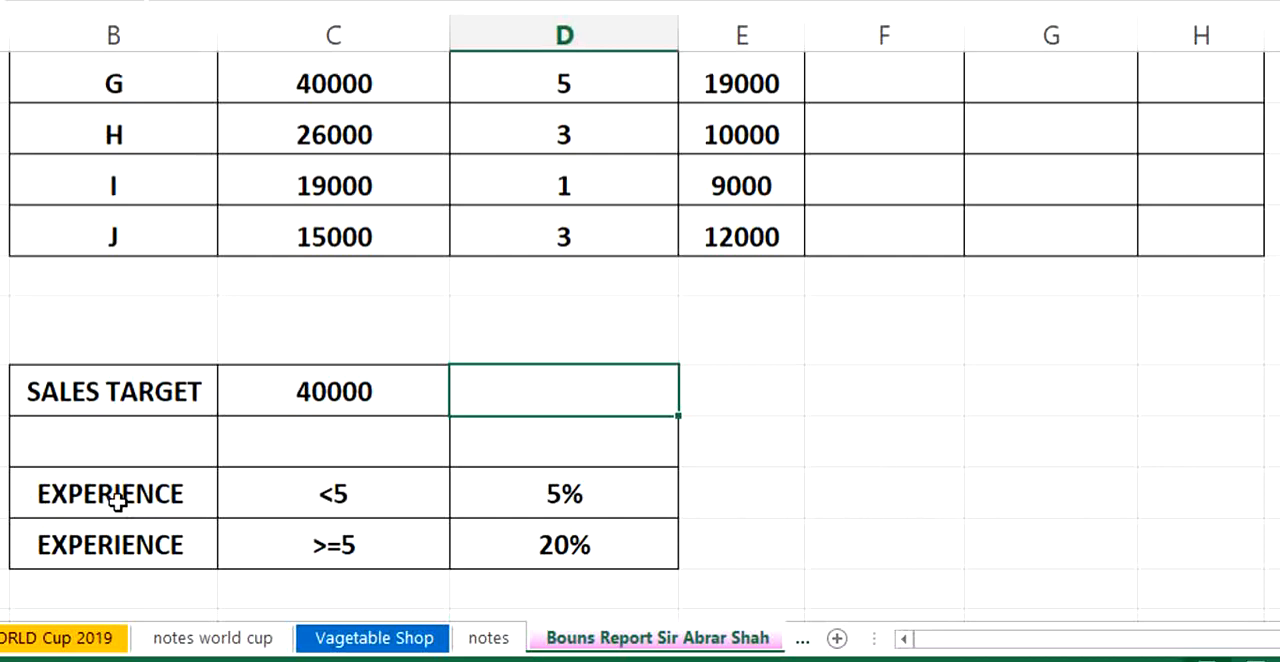
drag(117, 502, 514, 508)
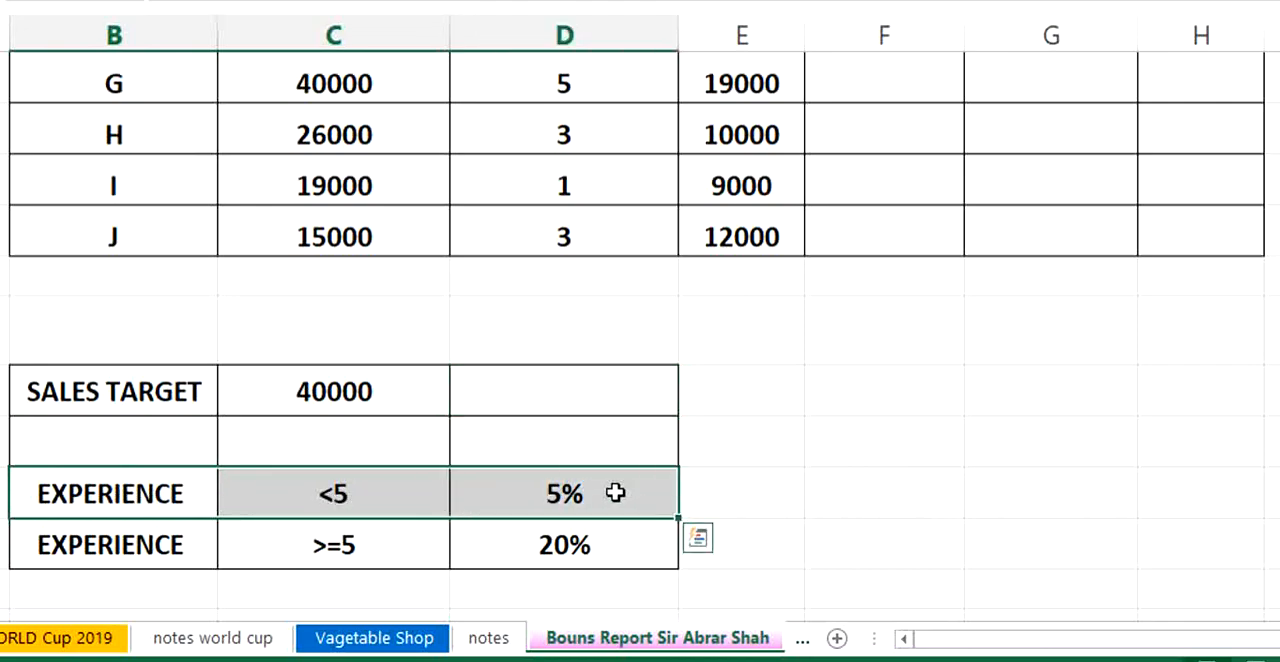
click(820, 449)
- Check salesman A's yearly sales and the bonus rate for experience of 5 years or more
scroll(495, 430, up, 4)
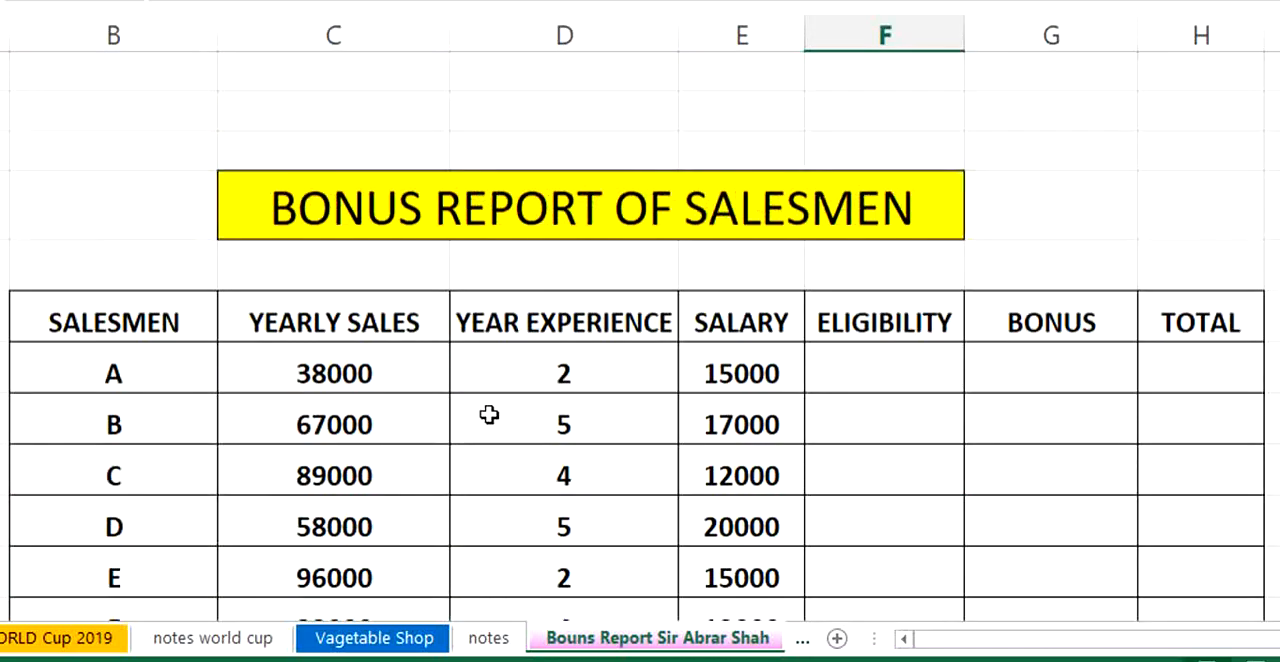
click(352, 388)
scroll(646, 447, down, 3)
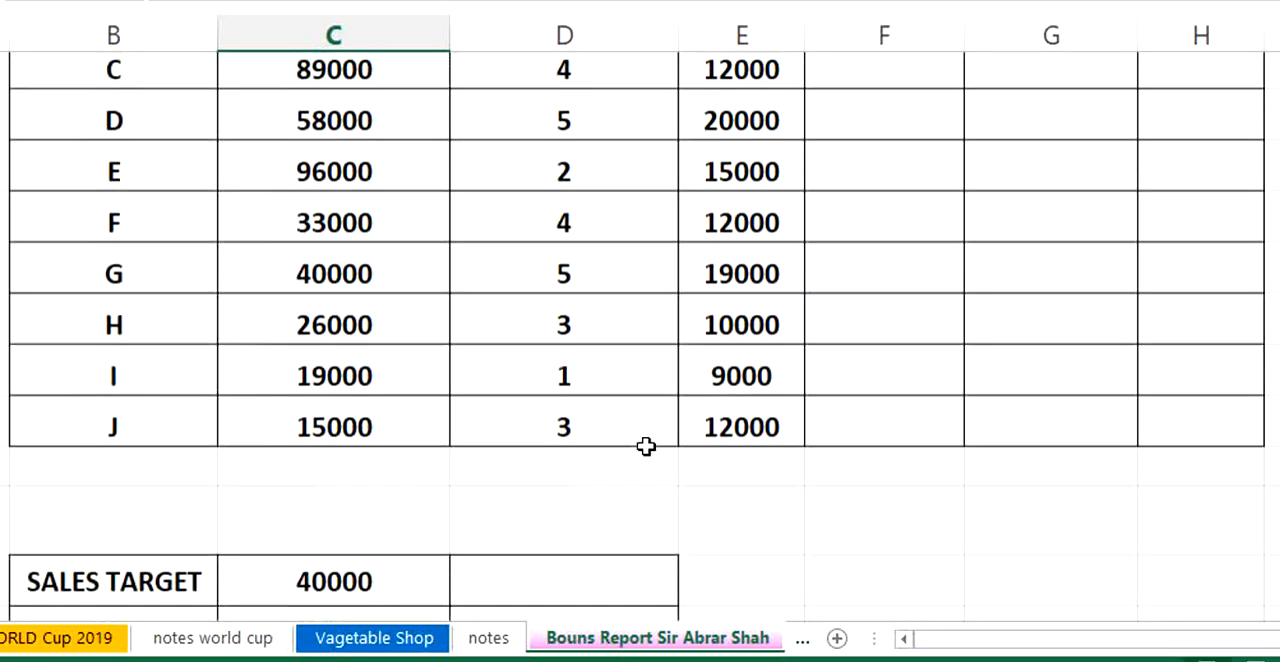
scroll(646, 447, down, 2)
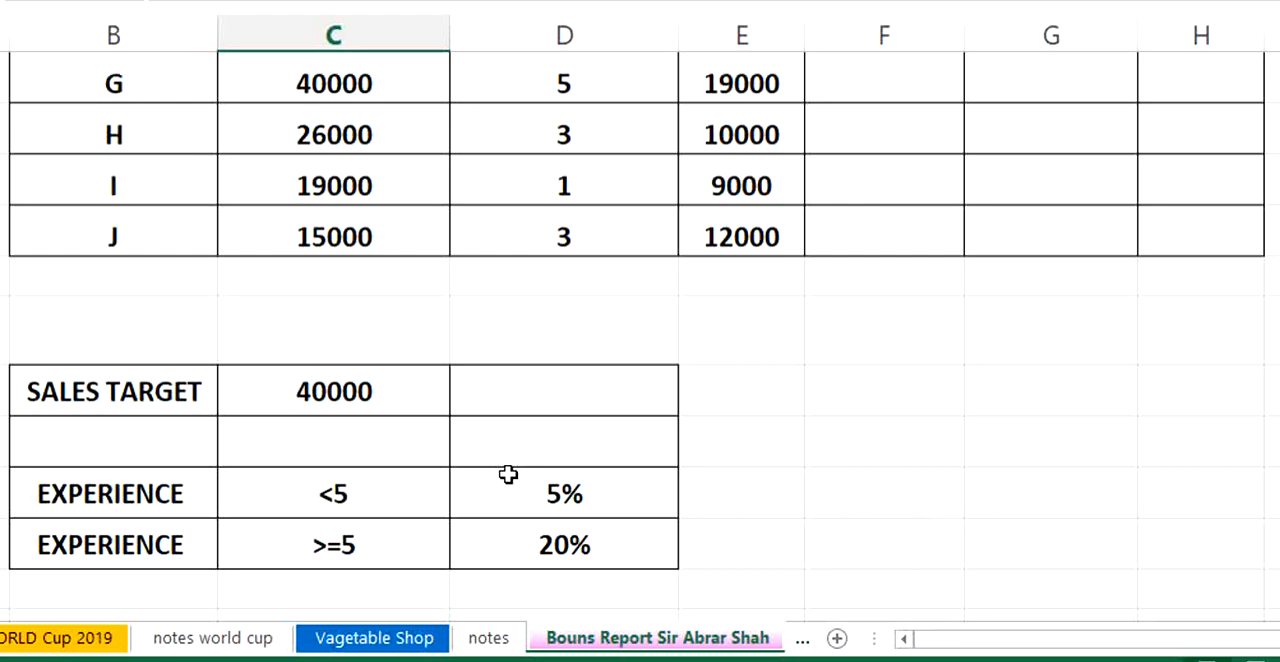
drag(160, 550, 571, 579)
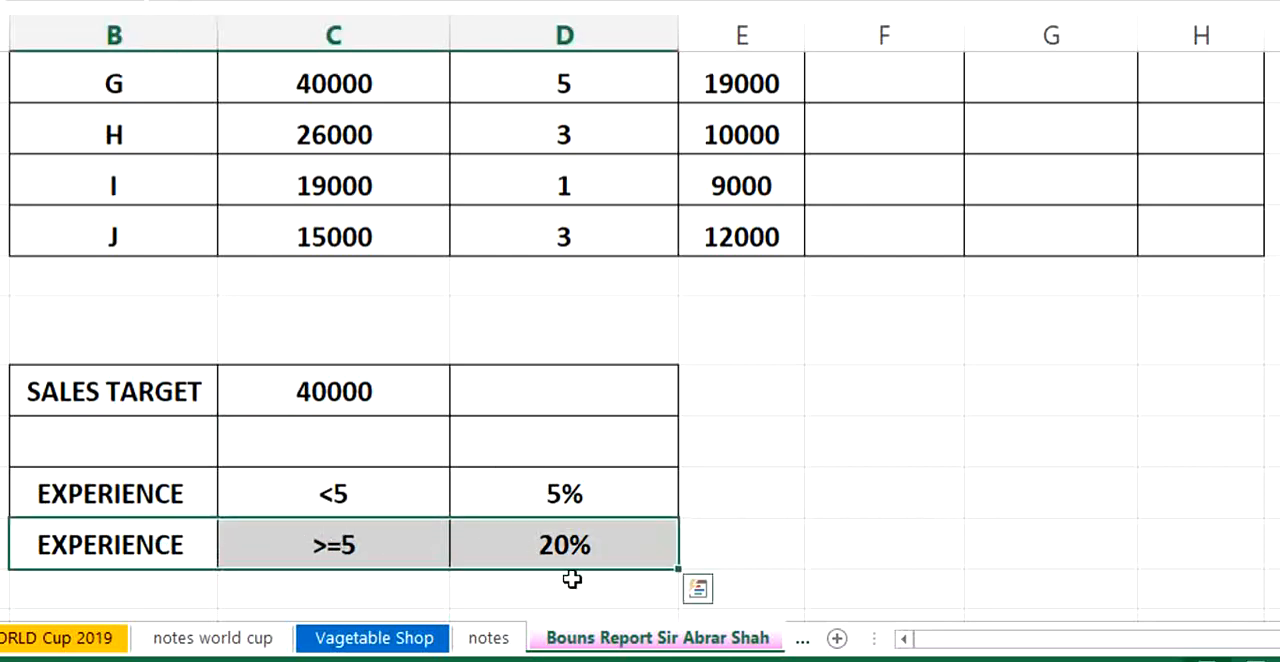
click(722, 508)
click(566, 559)
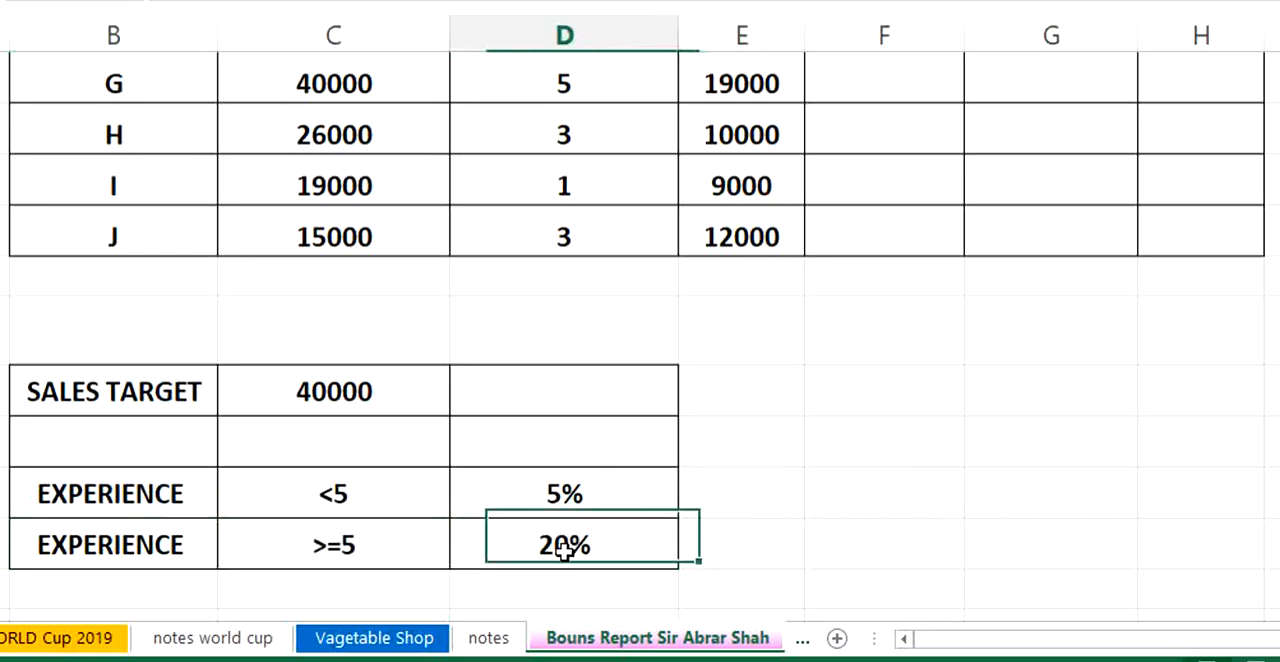
- Compare salesman A's yearly sales with the sales target that decides bonus eligibility
scroll(465, 503, up, 1)
scroll(465, 503, up, 4)
click(322, 370)
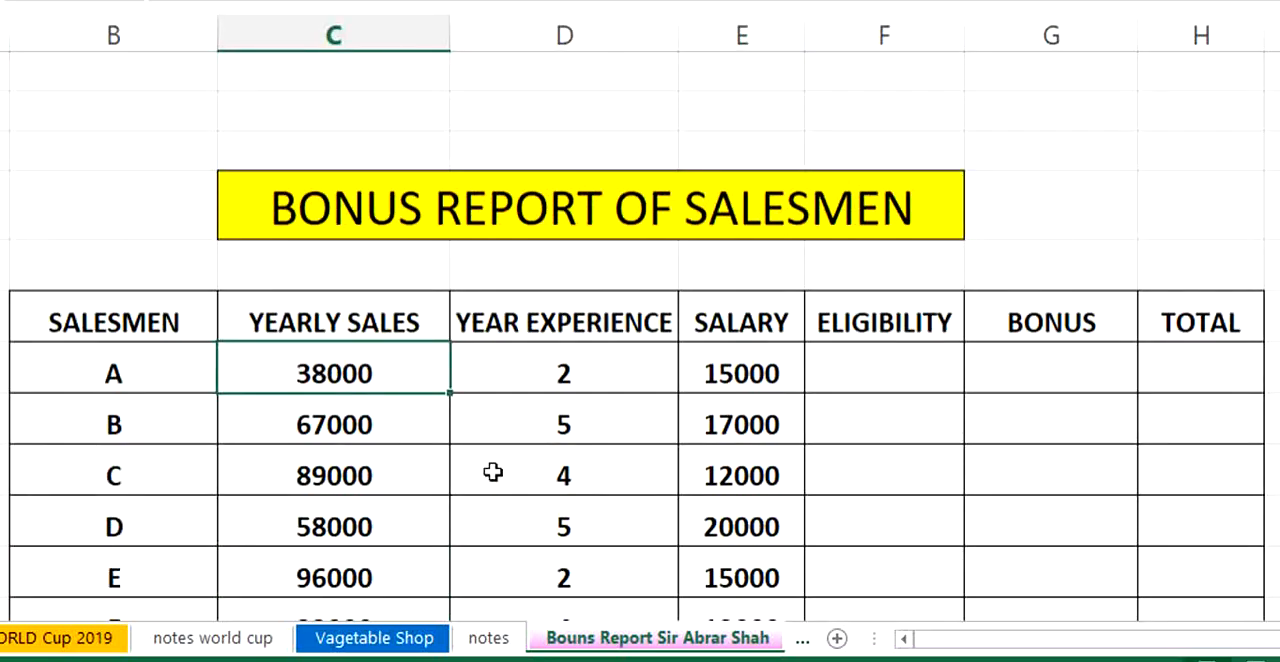
scroll(895, 513, down, 3)
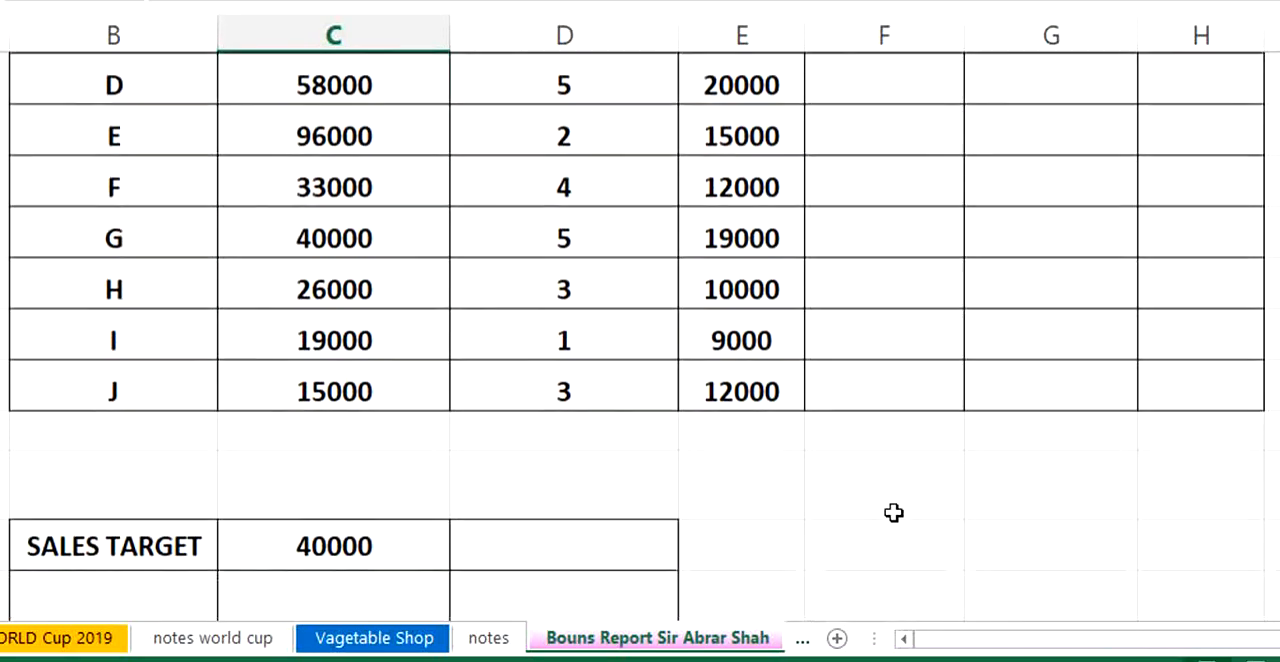
scroll(923, 470, up, 3)
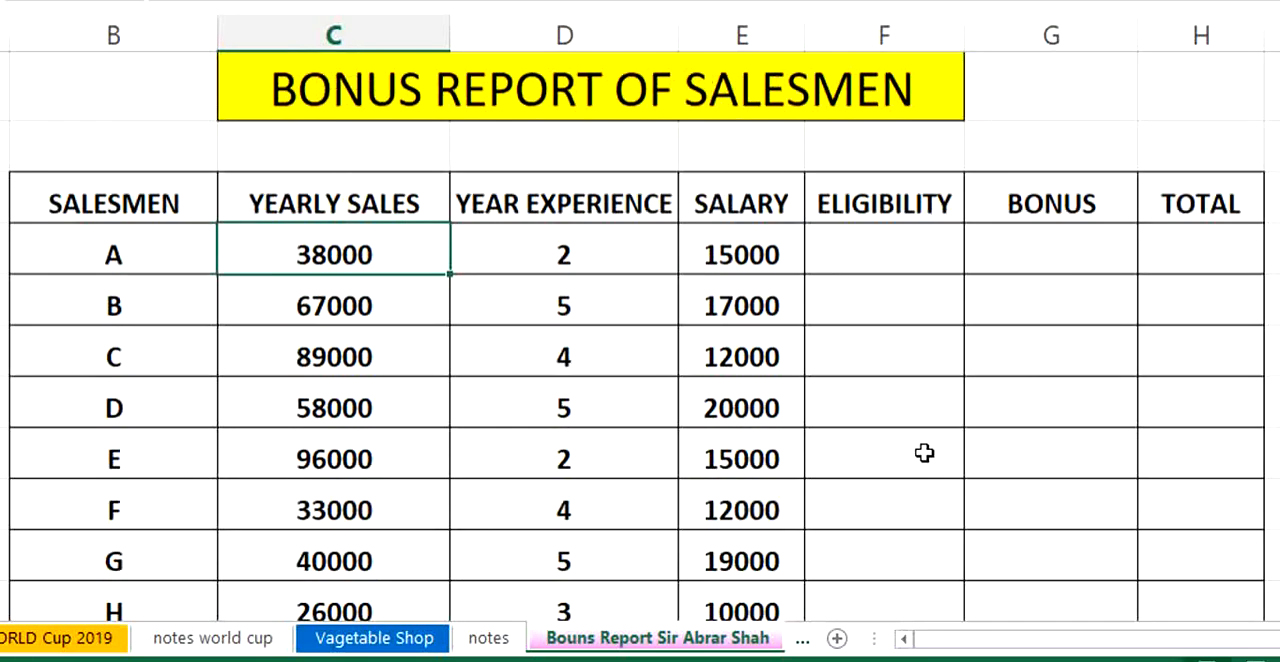
click(871, 252)
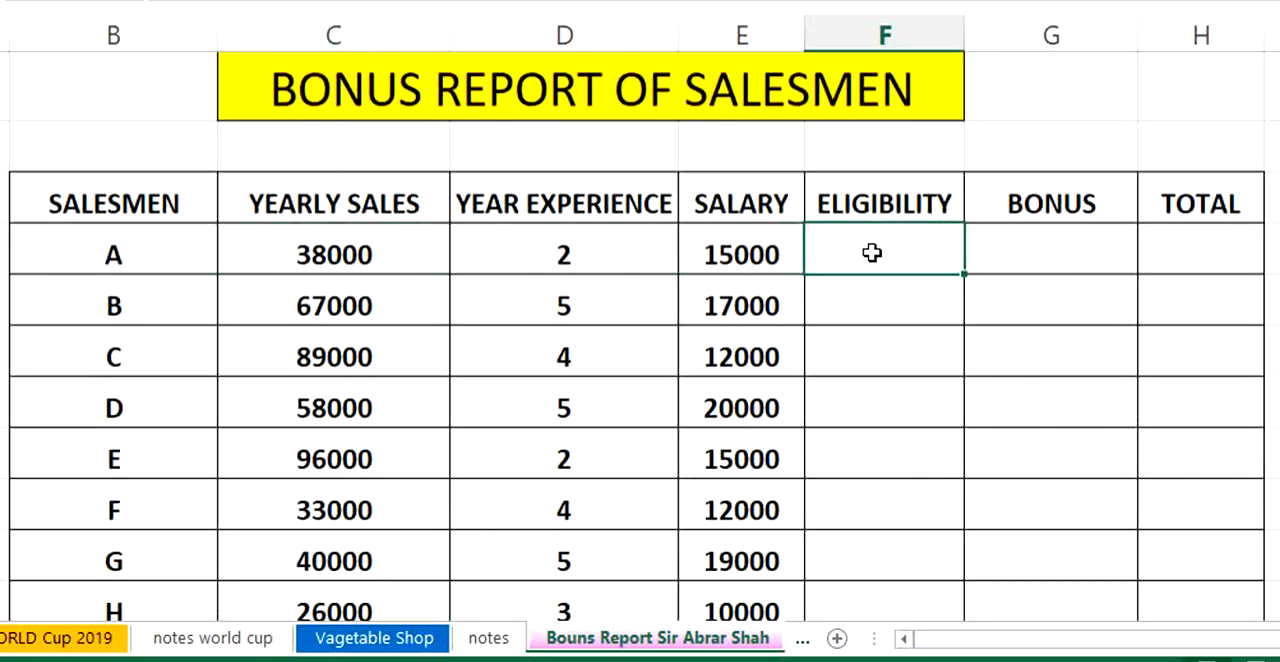
scroll(872, 253, down, 1)
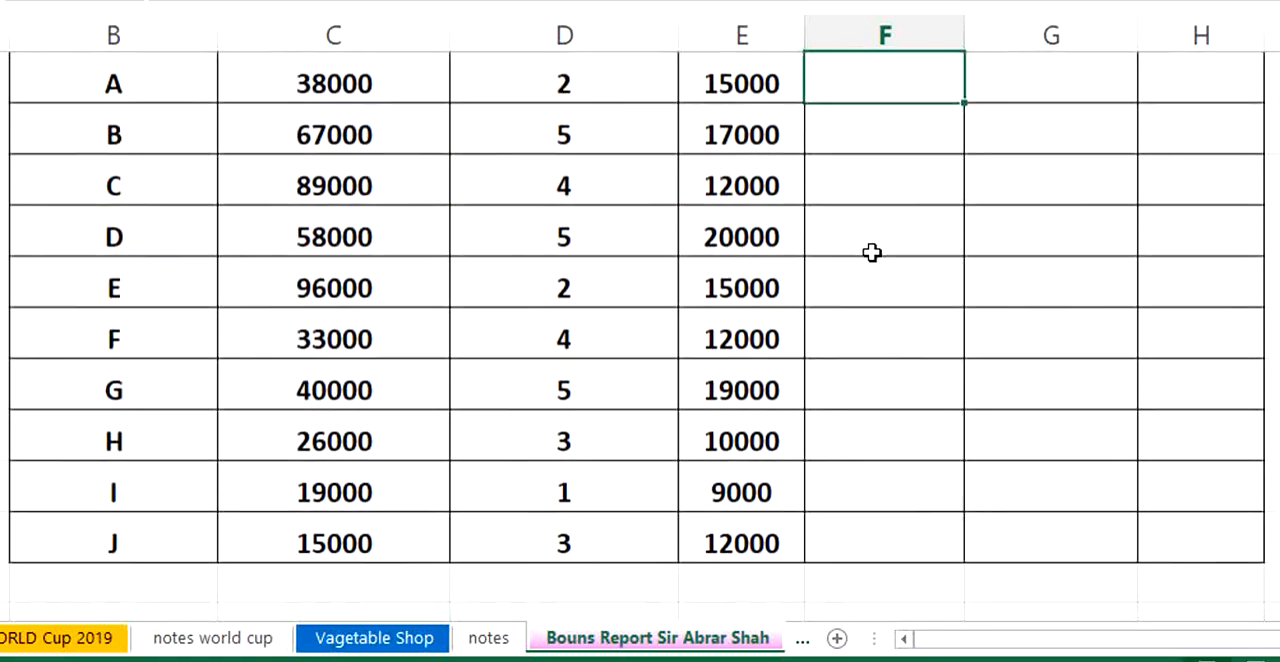
click(303, 86)
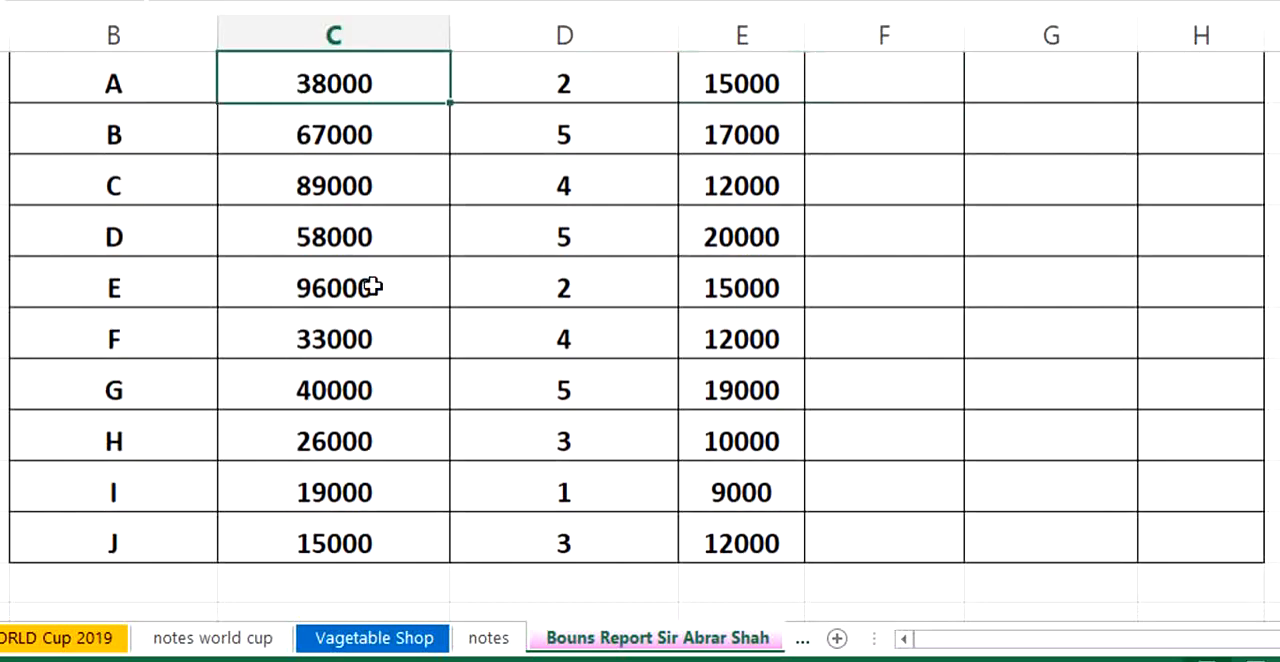
scroll(375, 311, down, 1)
click(349, 553)
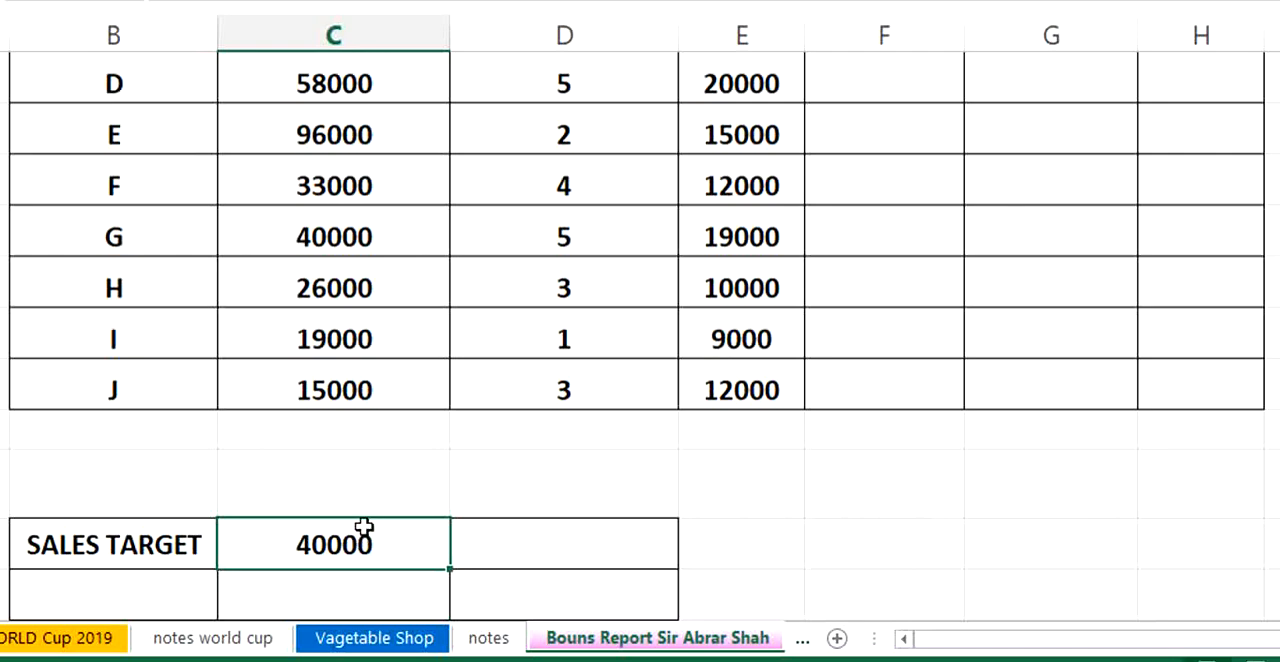
scroll(749, 474, up, 2)
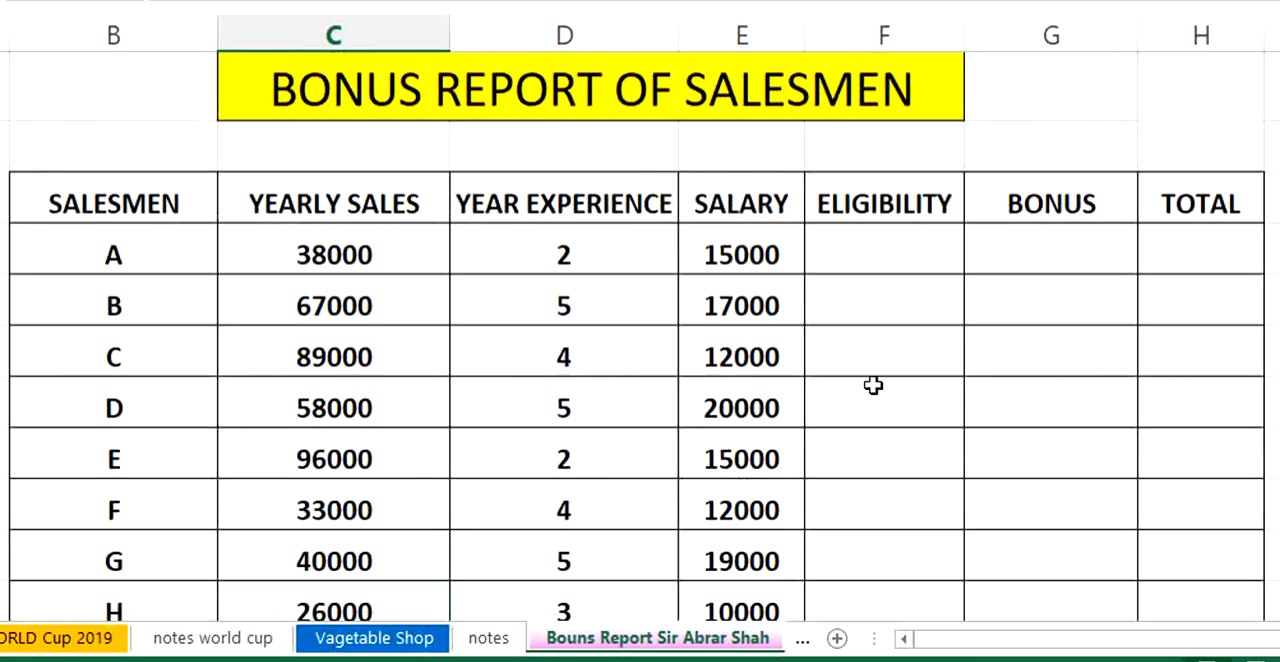
- Start an IF formula in salesman A's Eligibility cell that tests whether yearly sales reach the sales target, C7>=C19
click(884, 253)
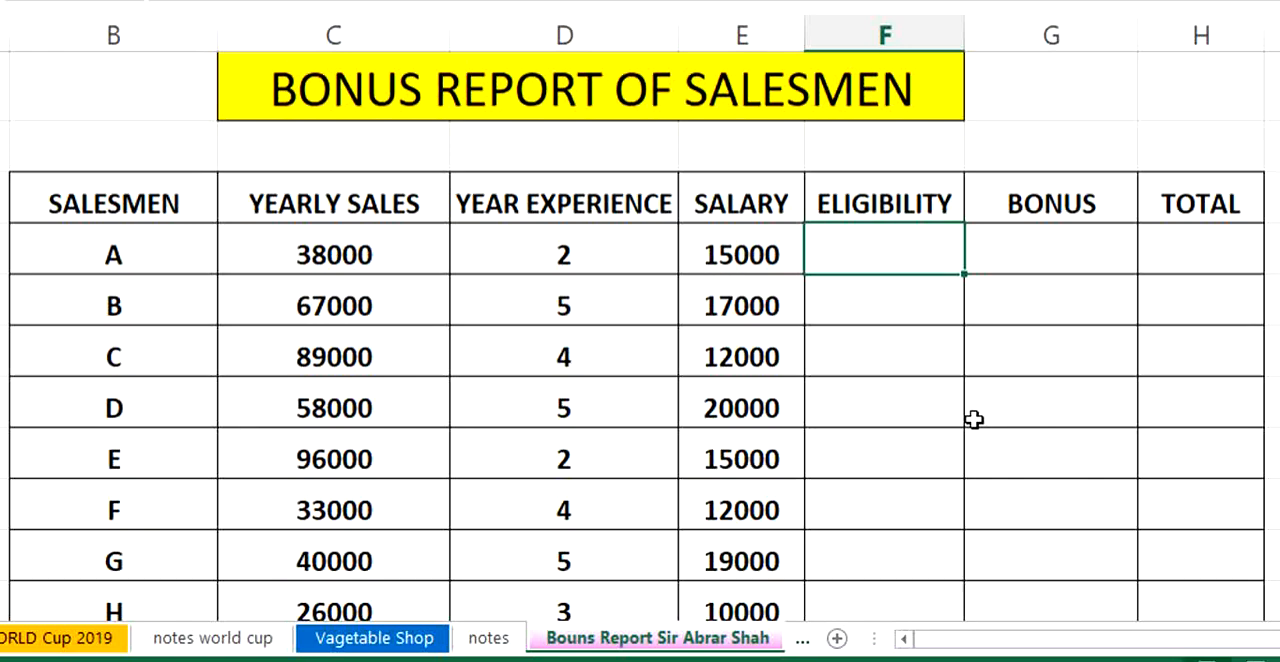
text(=IF()
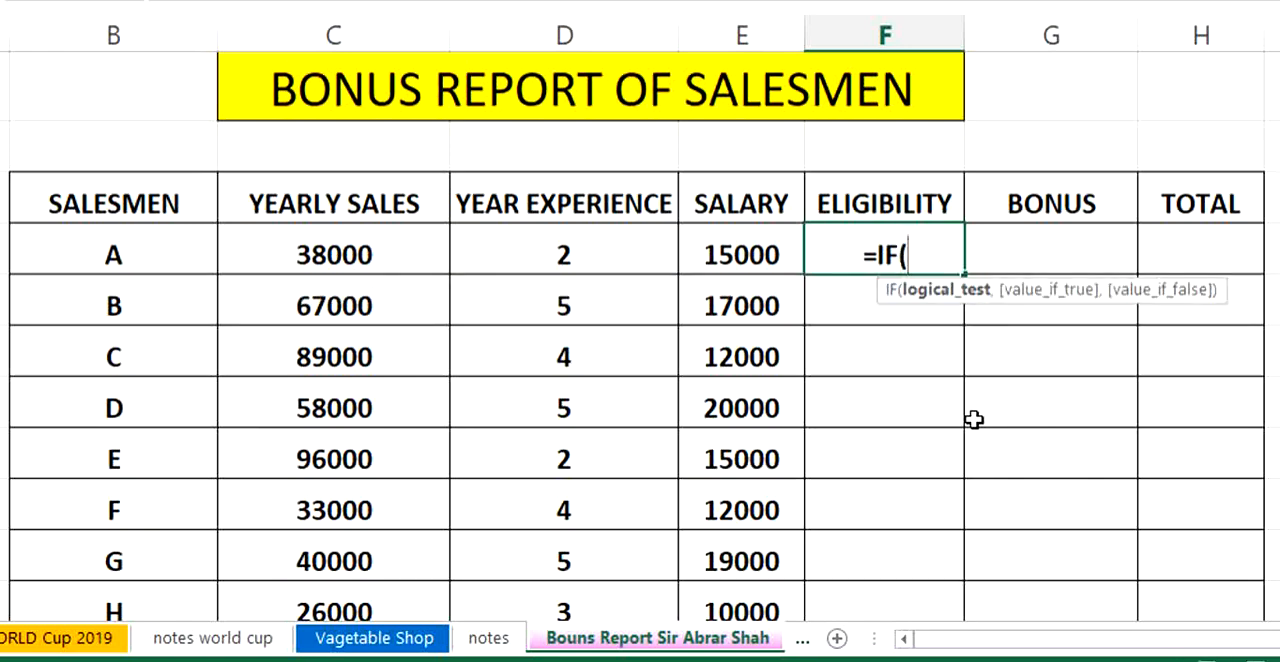
click(369, 259)
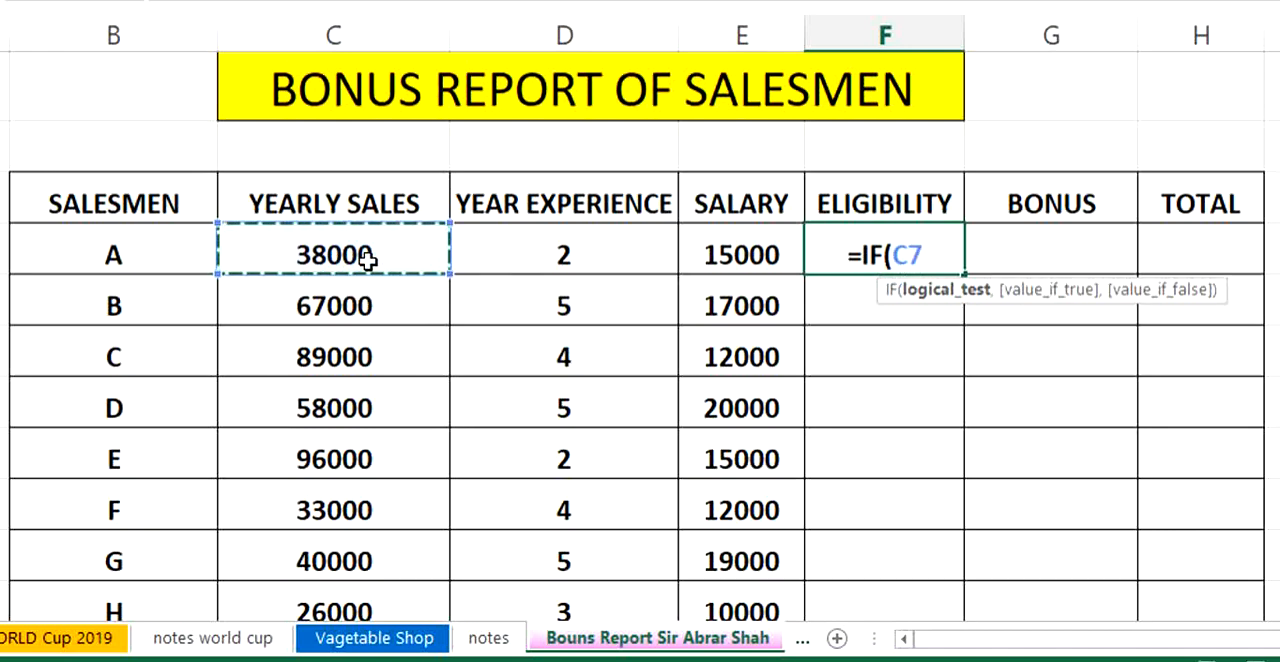
text(>=)
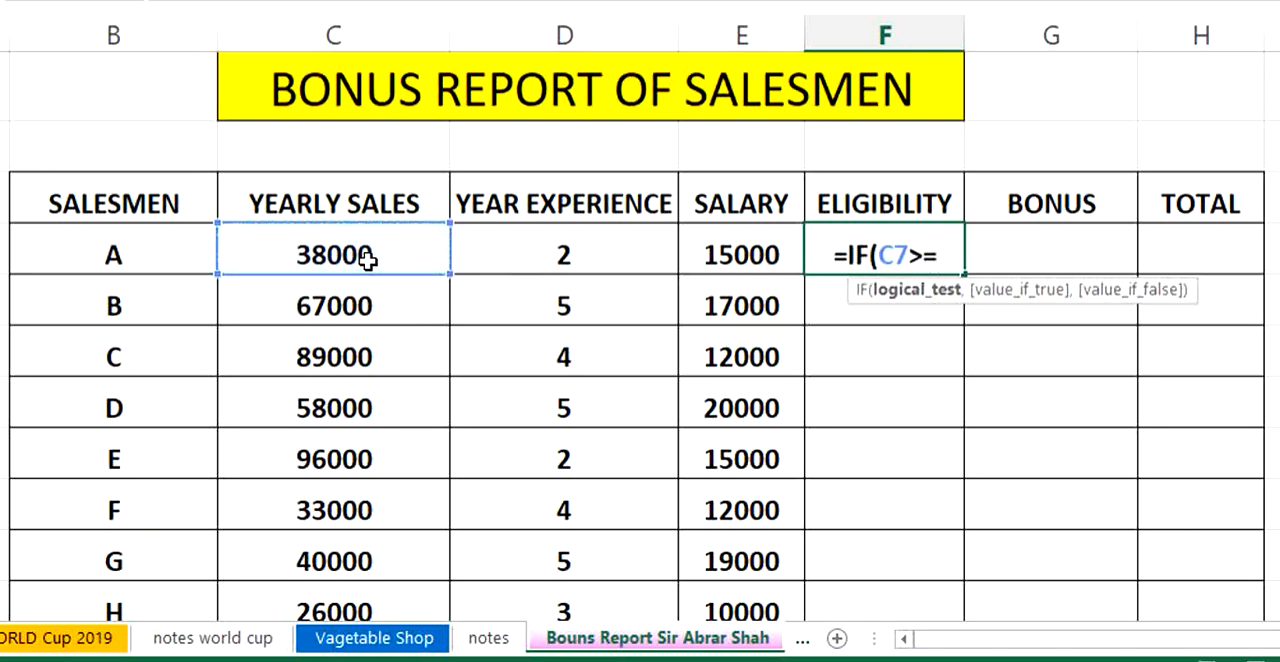
scroll(414, 297, down, 3)
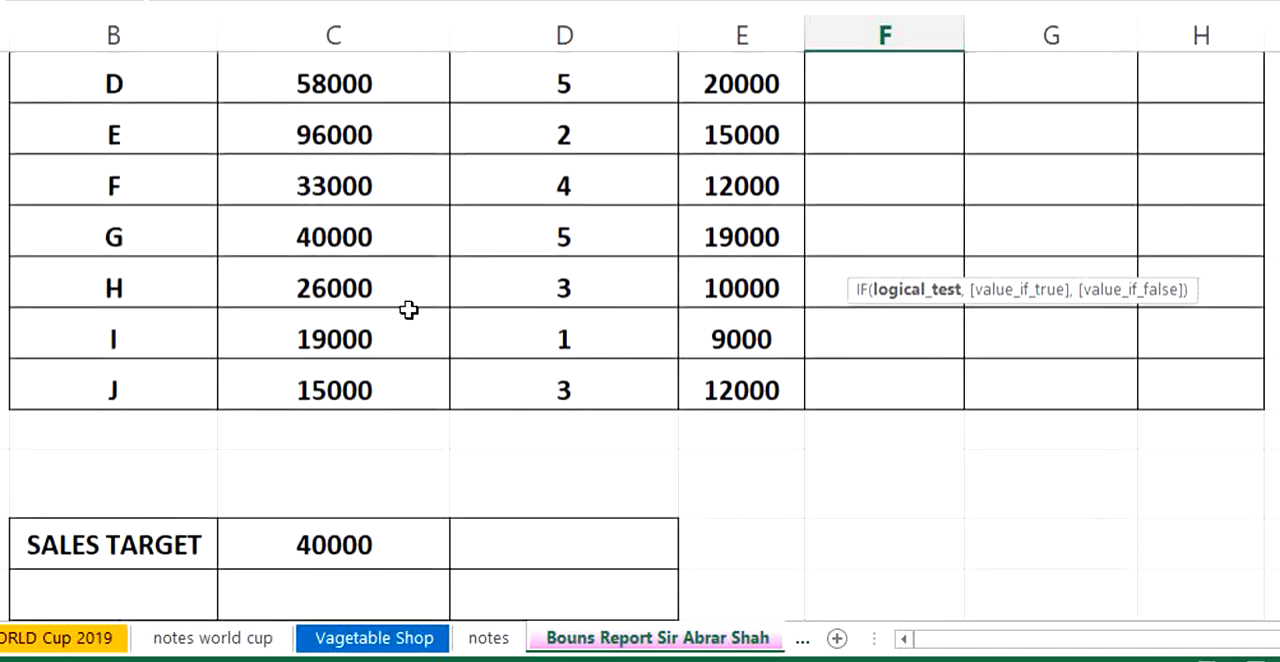
click(350, 545)
scroll(613, 320, up, 3)
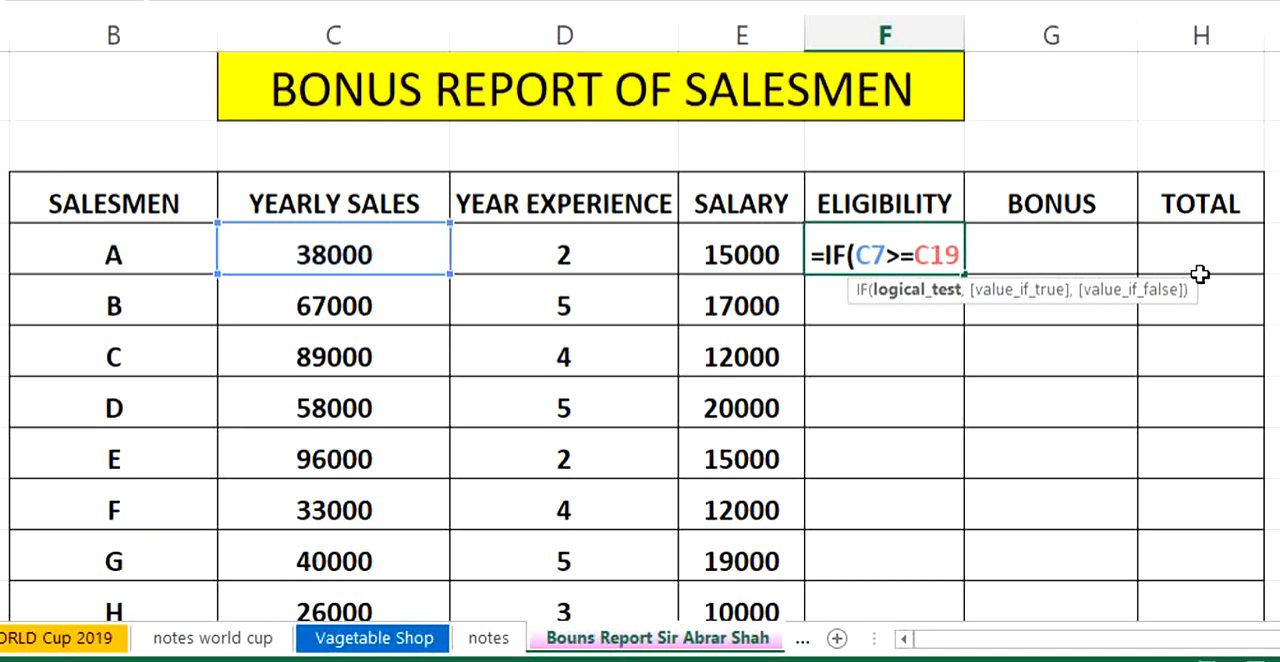
- Add "YES" as the value if true in salesman A's eligibility formula
text(,")
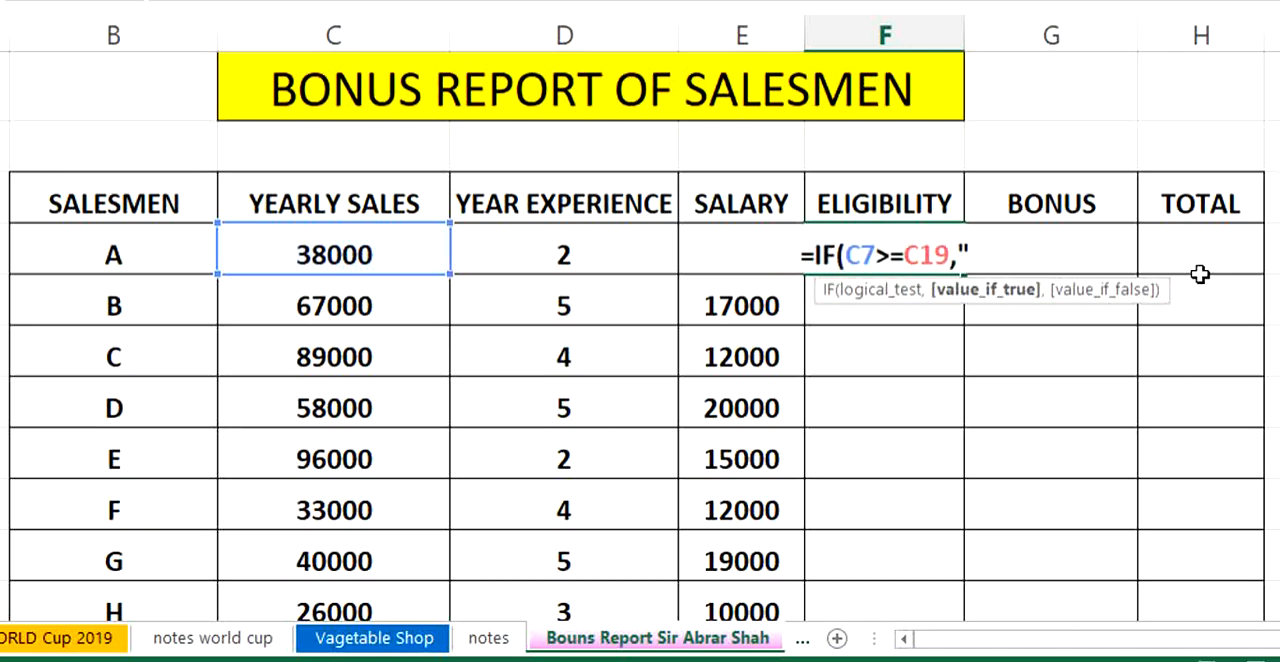
text(y)
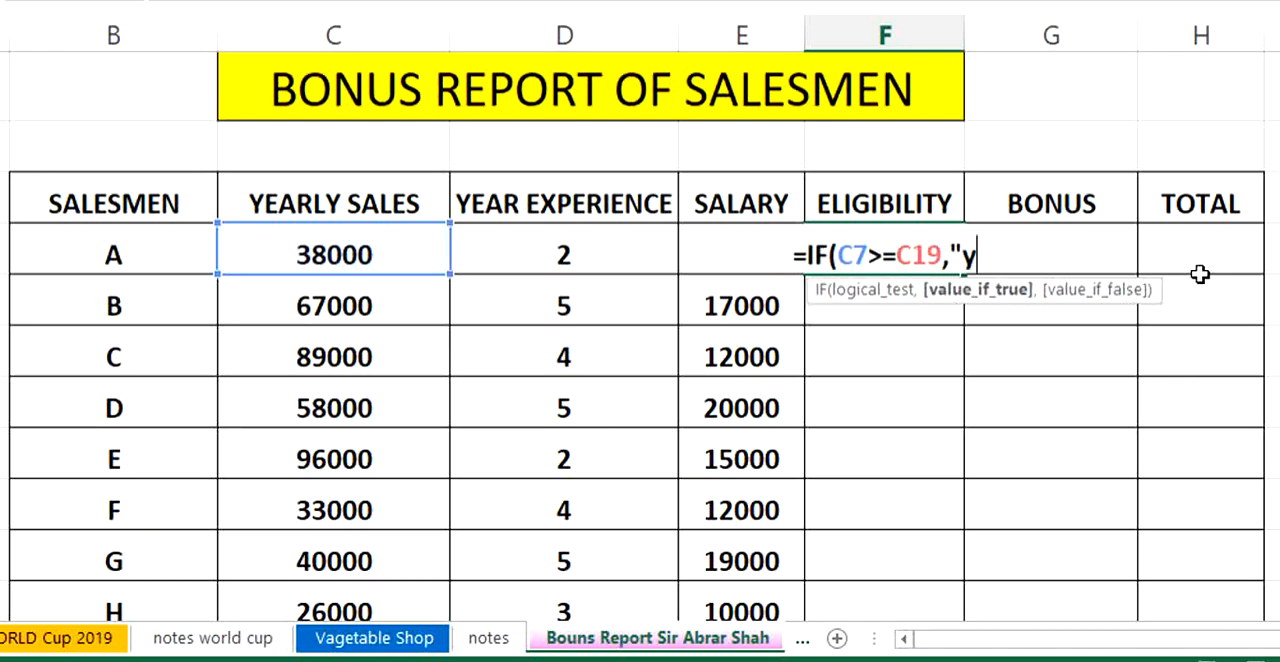
key(BackSpace)
text(yes)
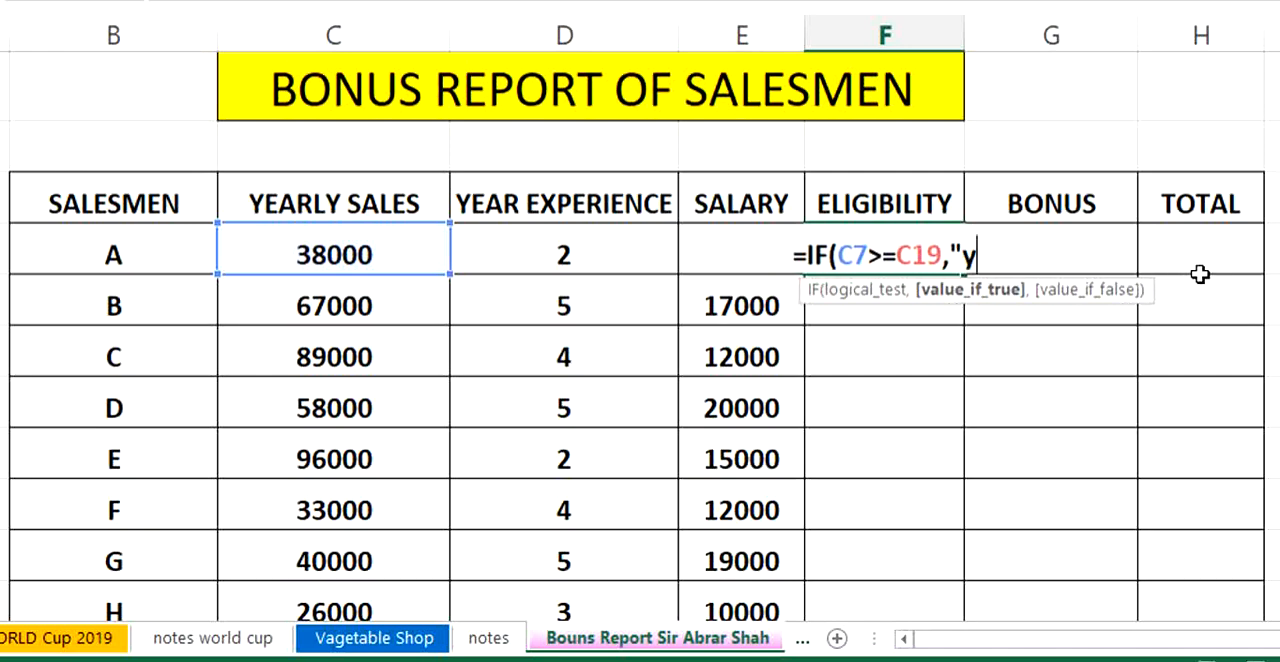
key(BackSpace)
key(BackSpace)
key(BackSpace)
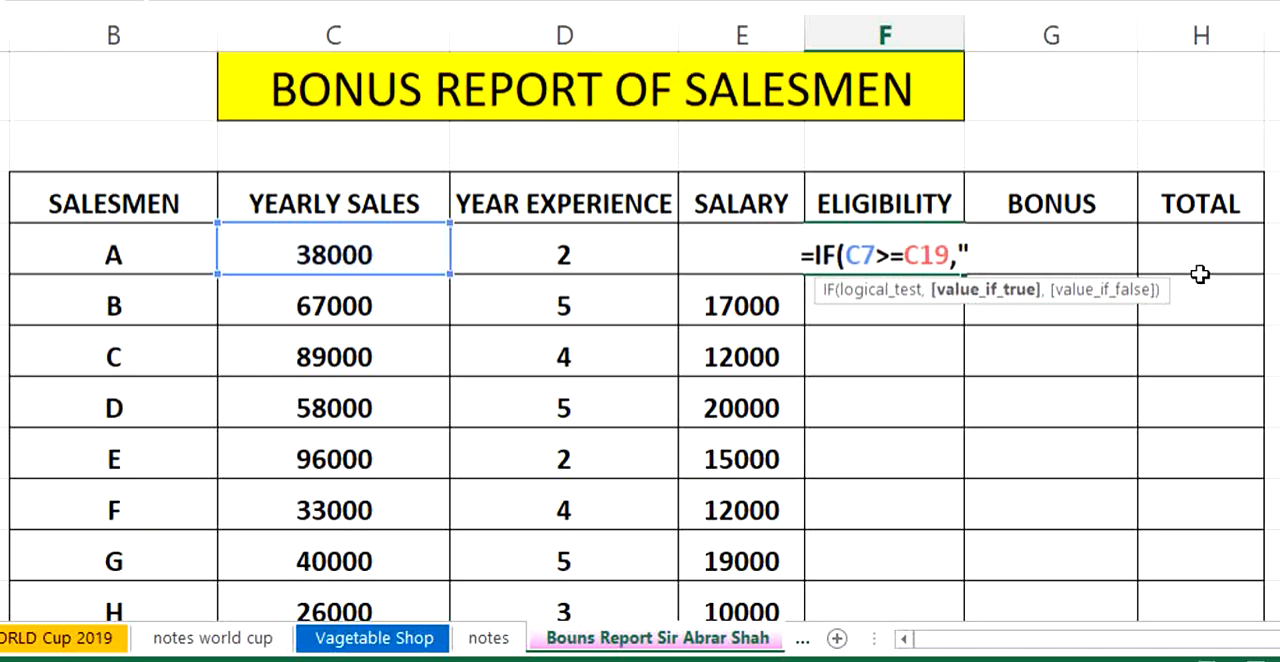
text(YES)
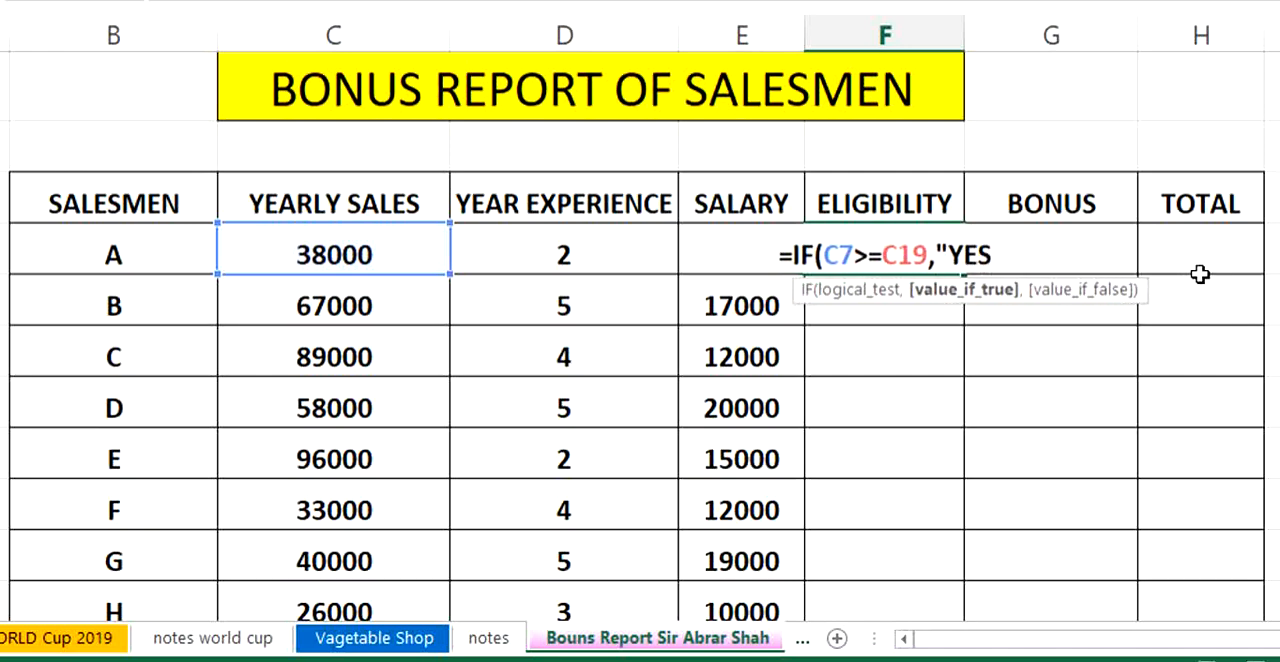
text(")
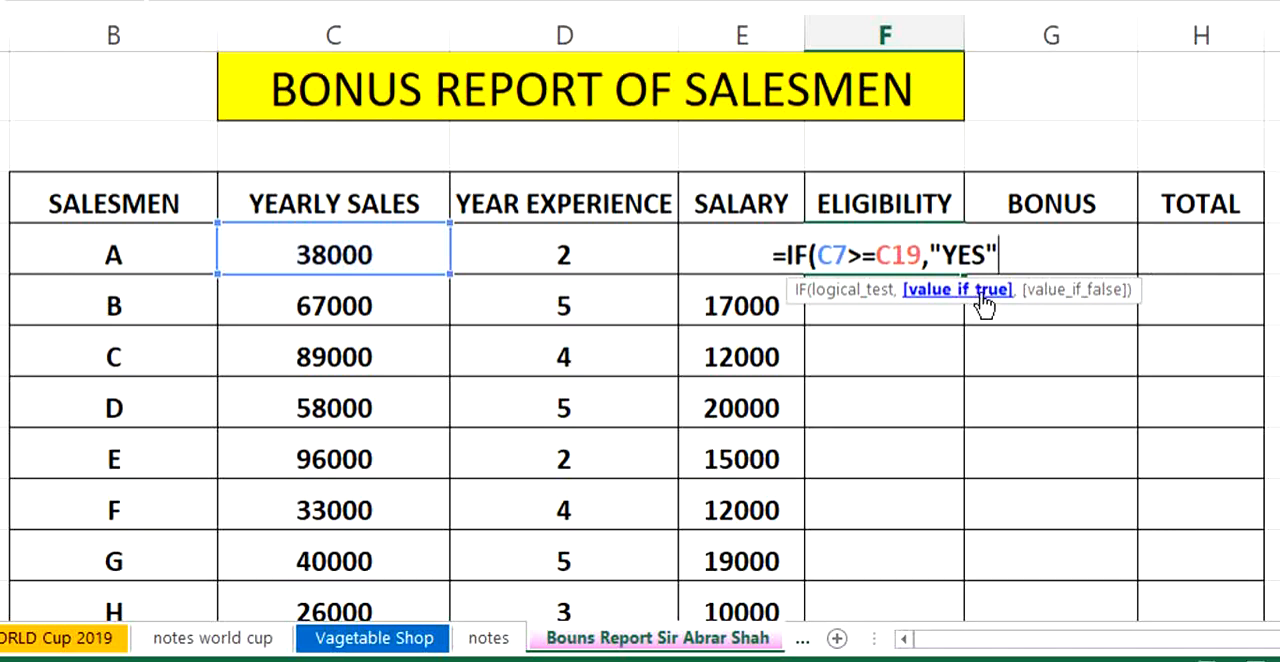
- Add "NO" as the value if false and close the parenthesis of salesman A's eligibility formula
text(,)
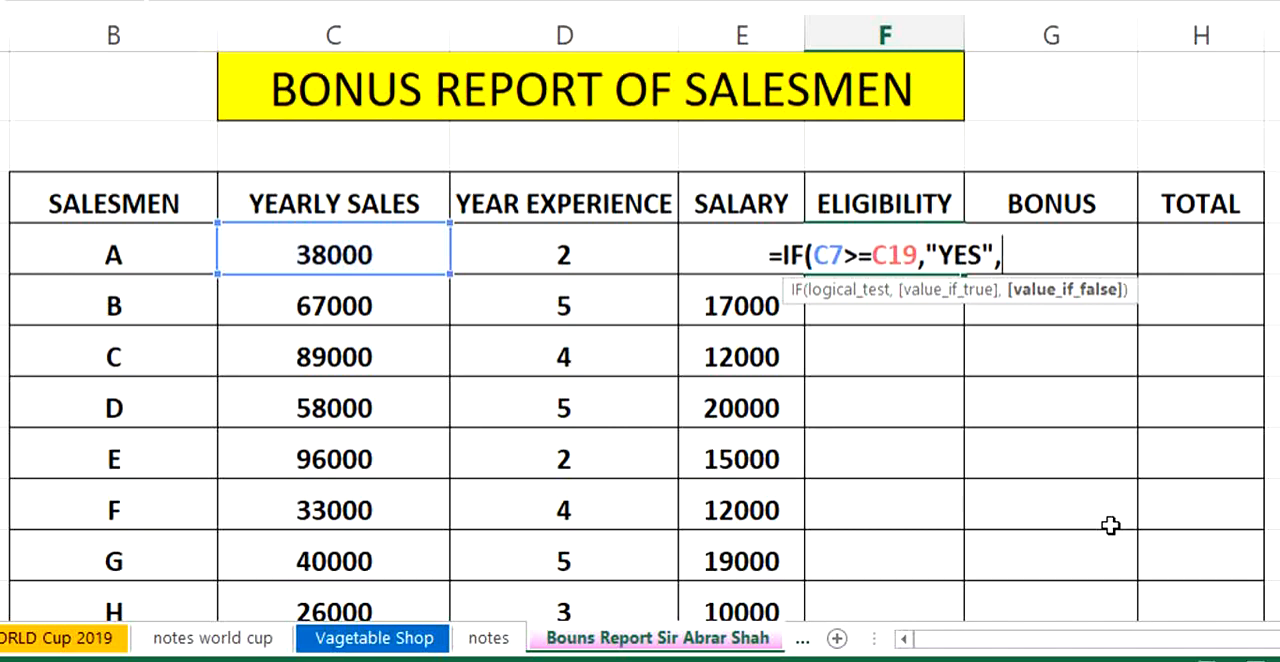
text(")
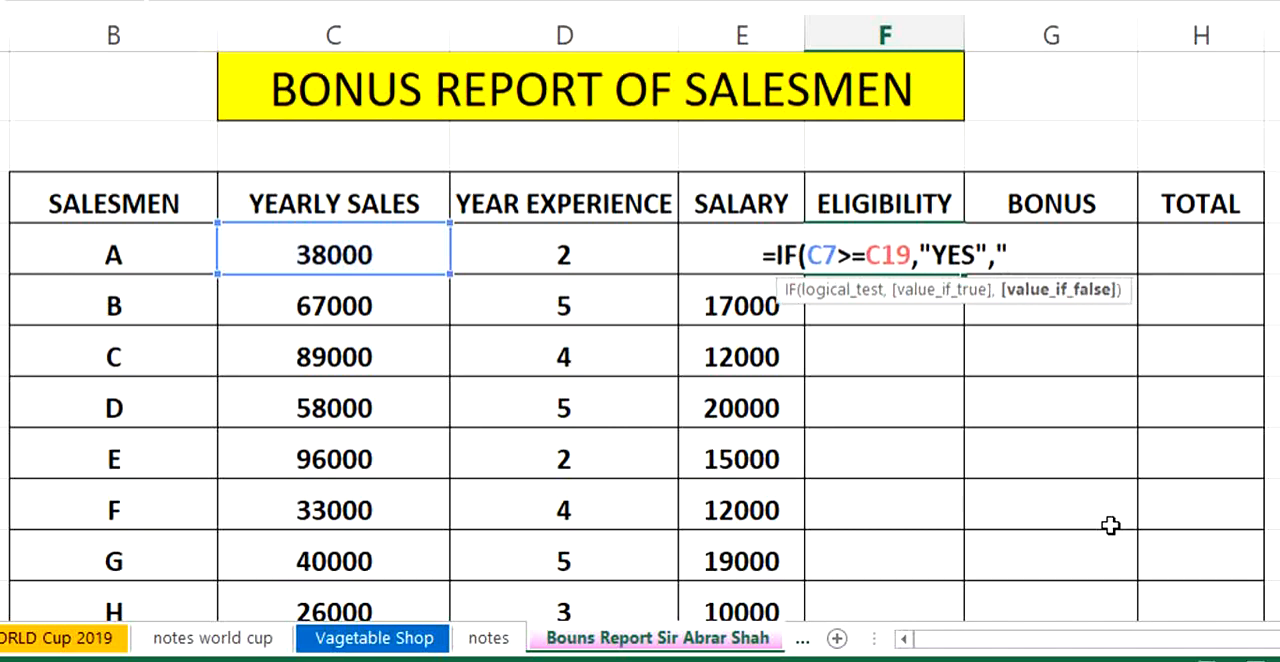
text(NO)
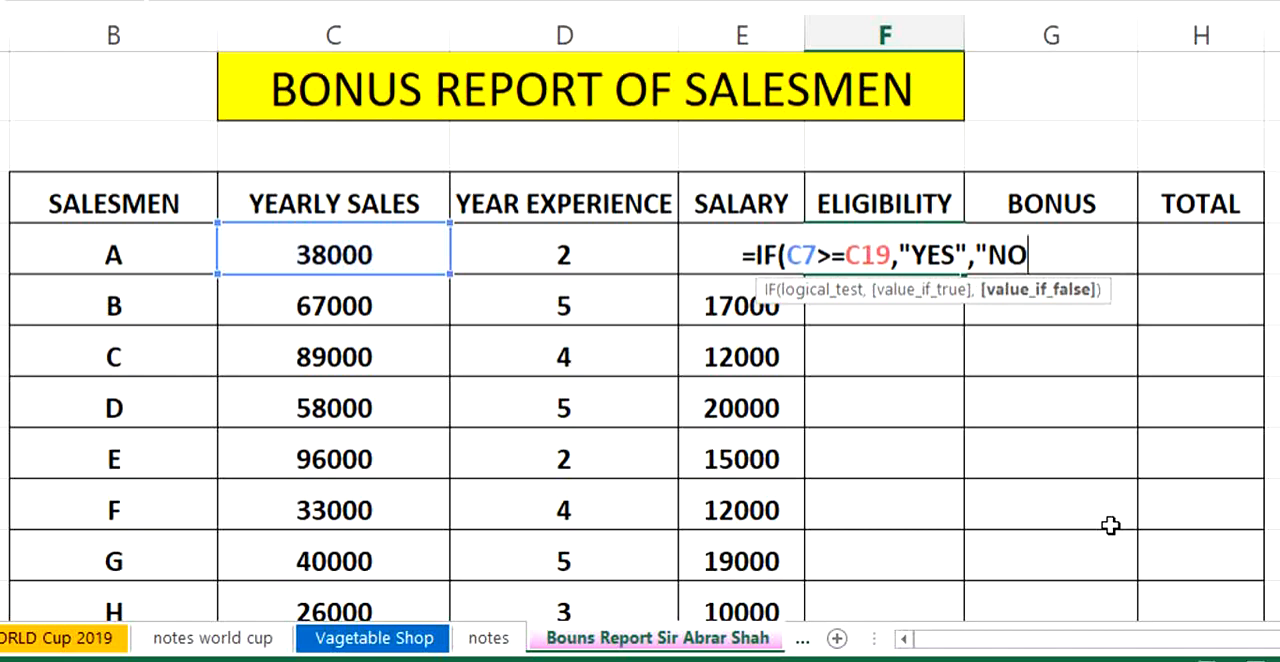
text(")
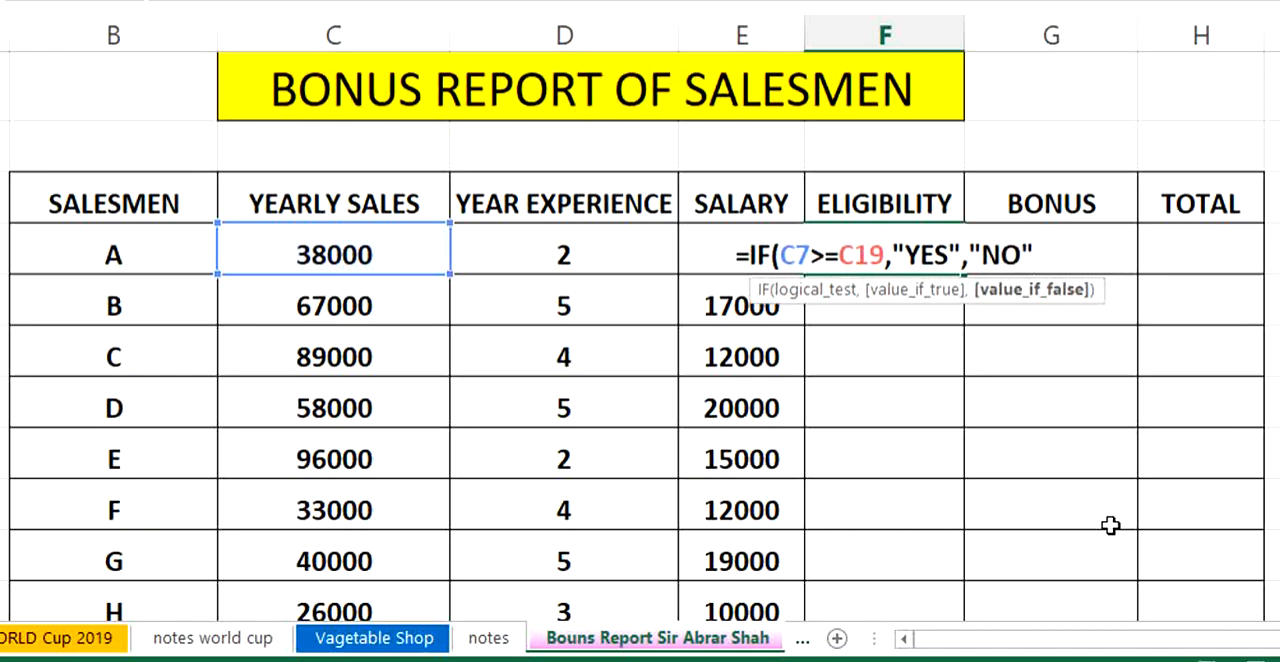
text())
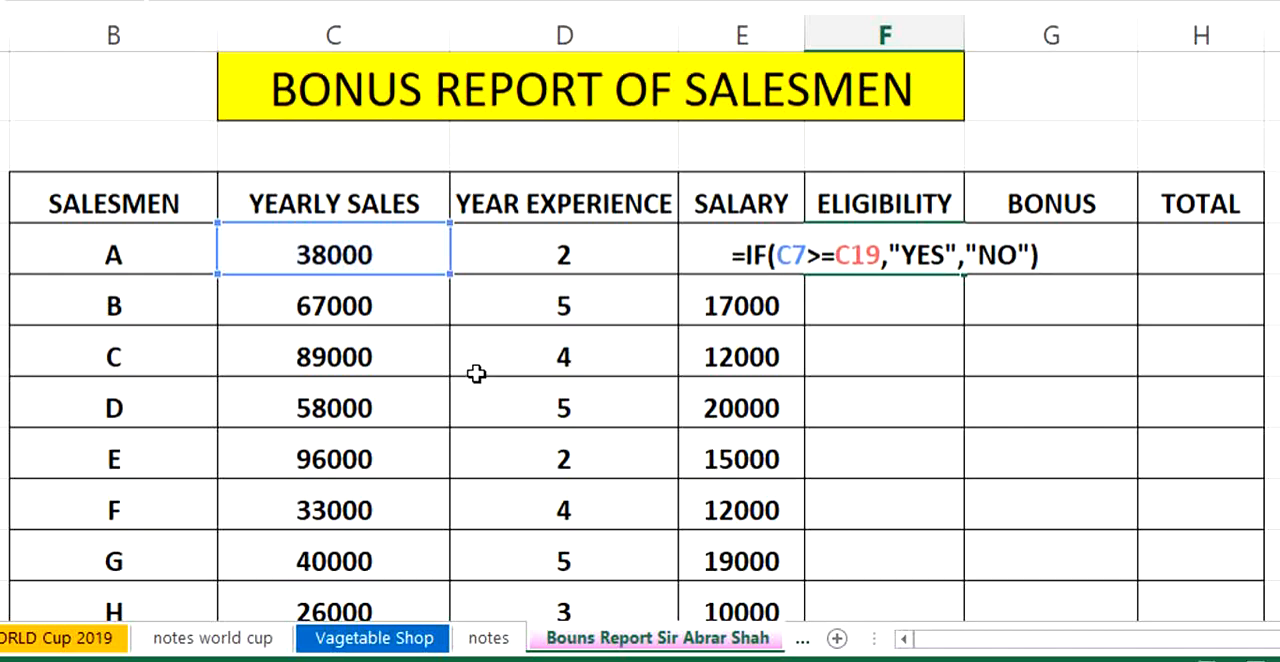
- Make the sales target reference absolute as $C$19 in salesman A's eligibility formula and enter the formula
scroll(360, 333, down, 1)
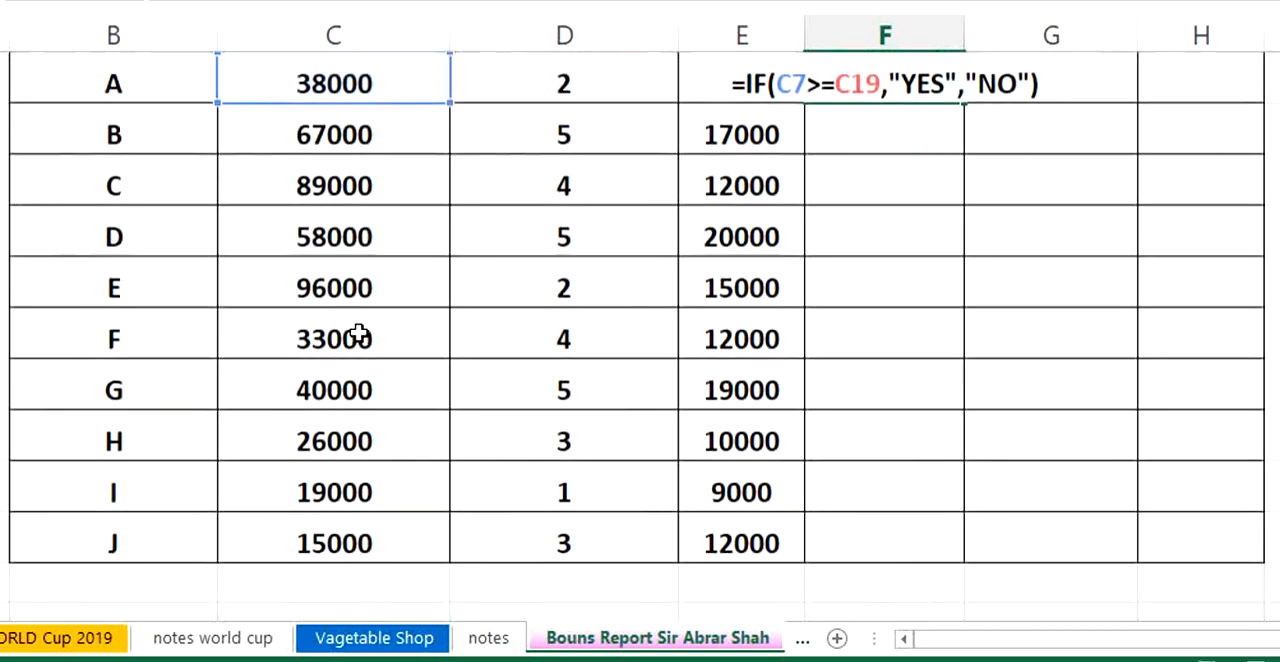
scroll(360, 334, down, 1)
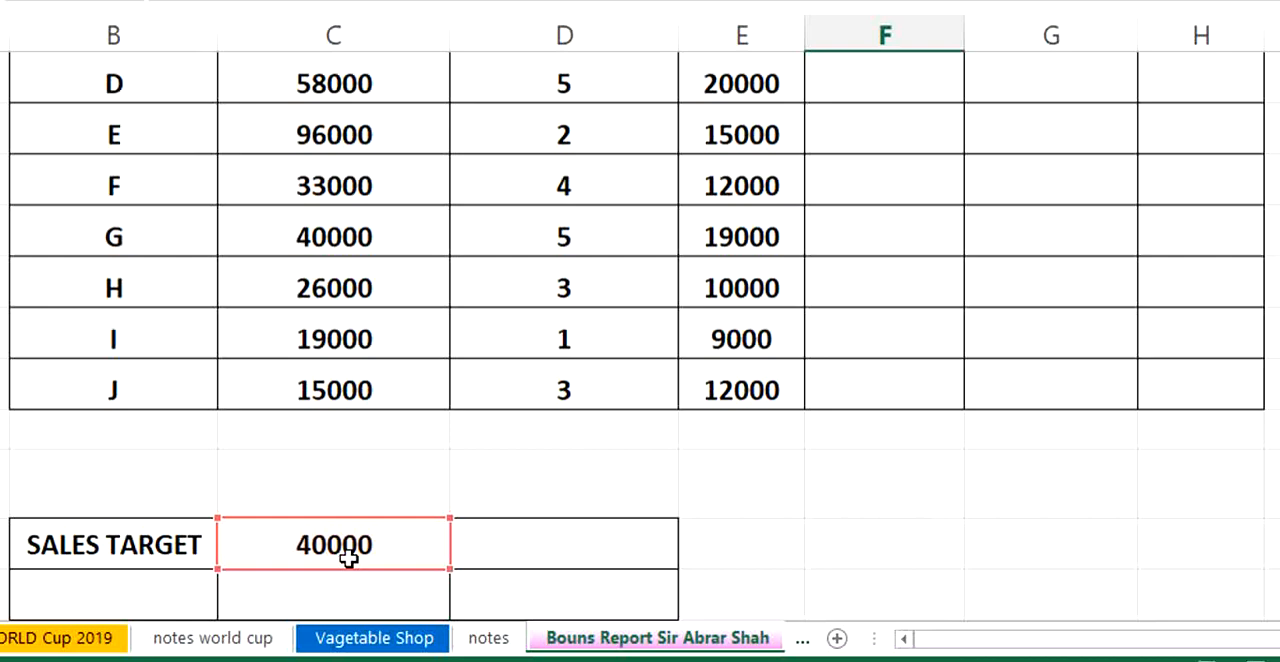
scroll(340, 537, up, 1)
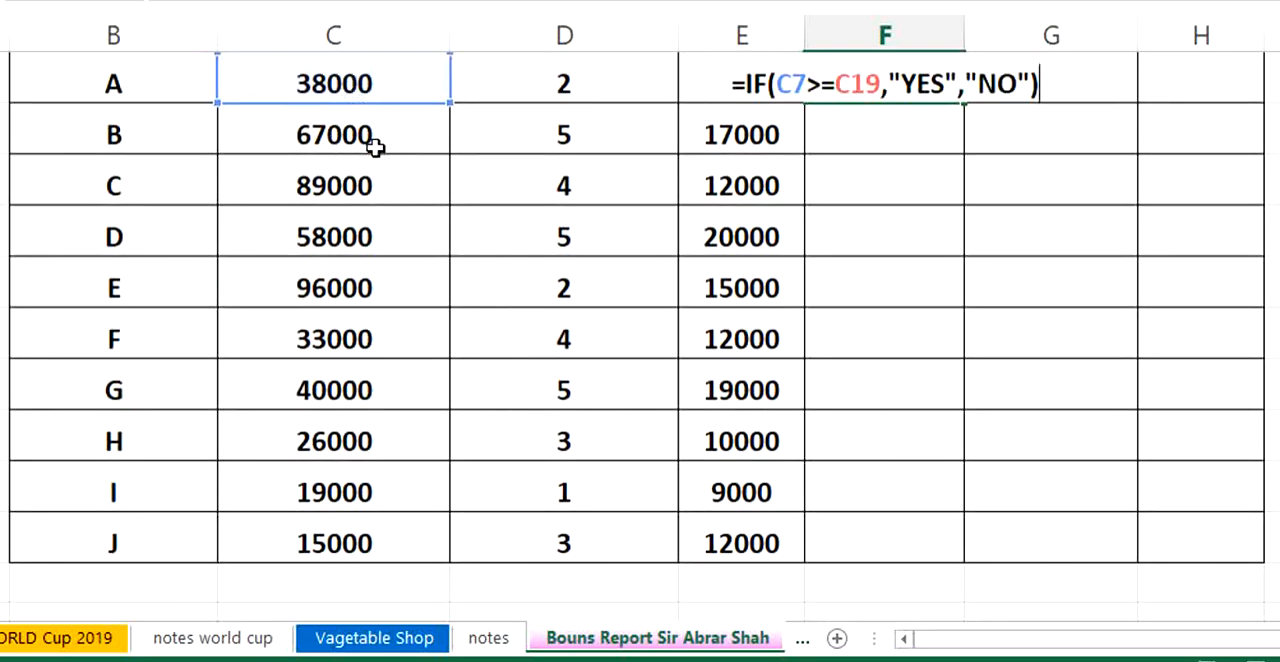
scroll(355, 260, down, 1)
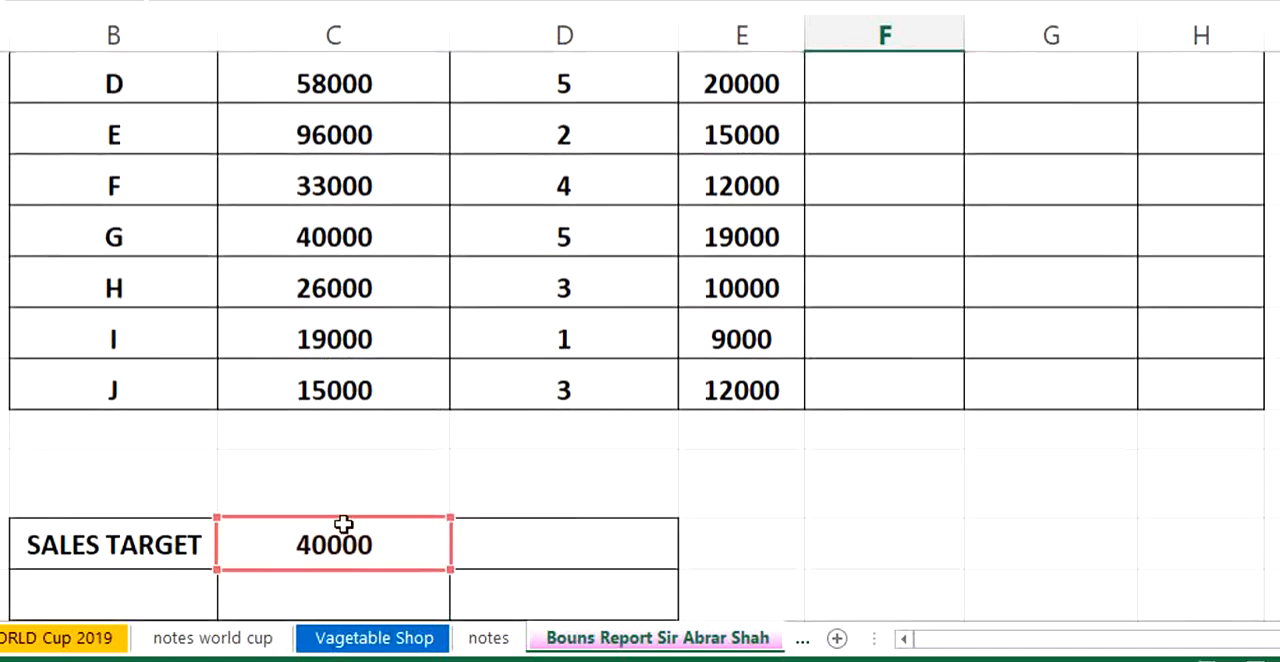
scroll(457, 434, up, 2)
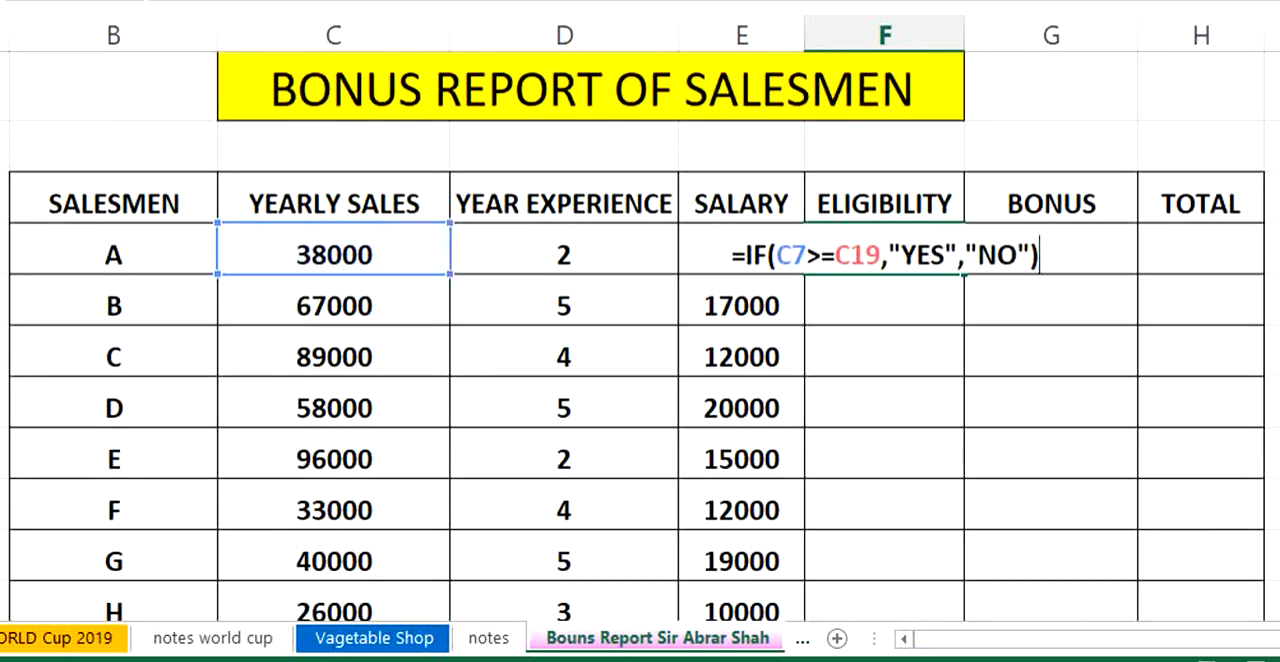
click(848, 255)
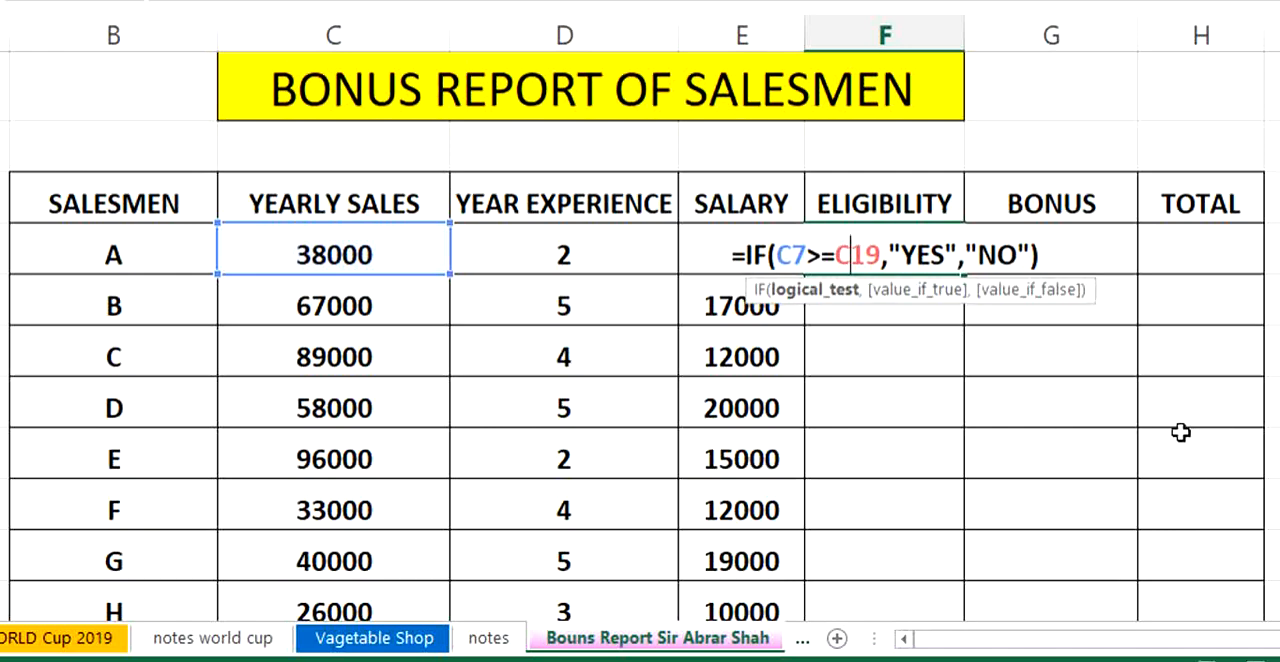
key(F4)
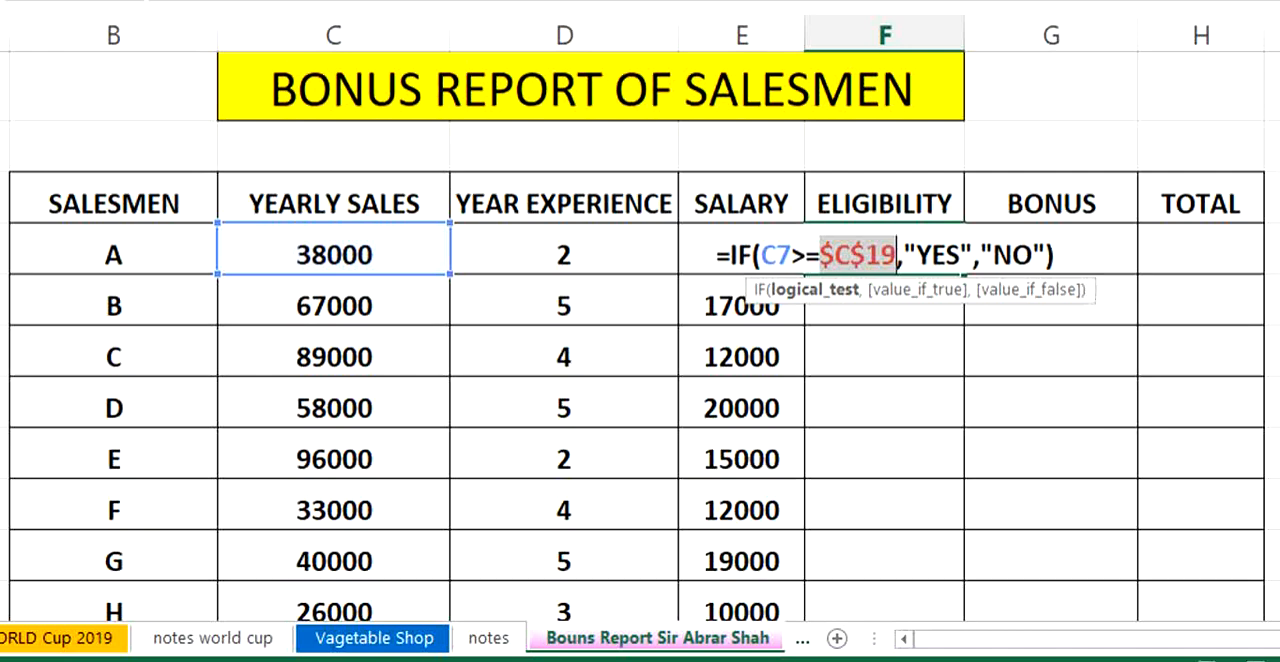
key(Return)
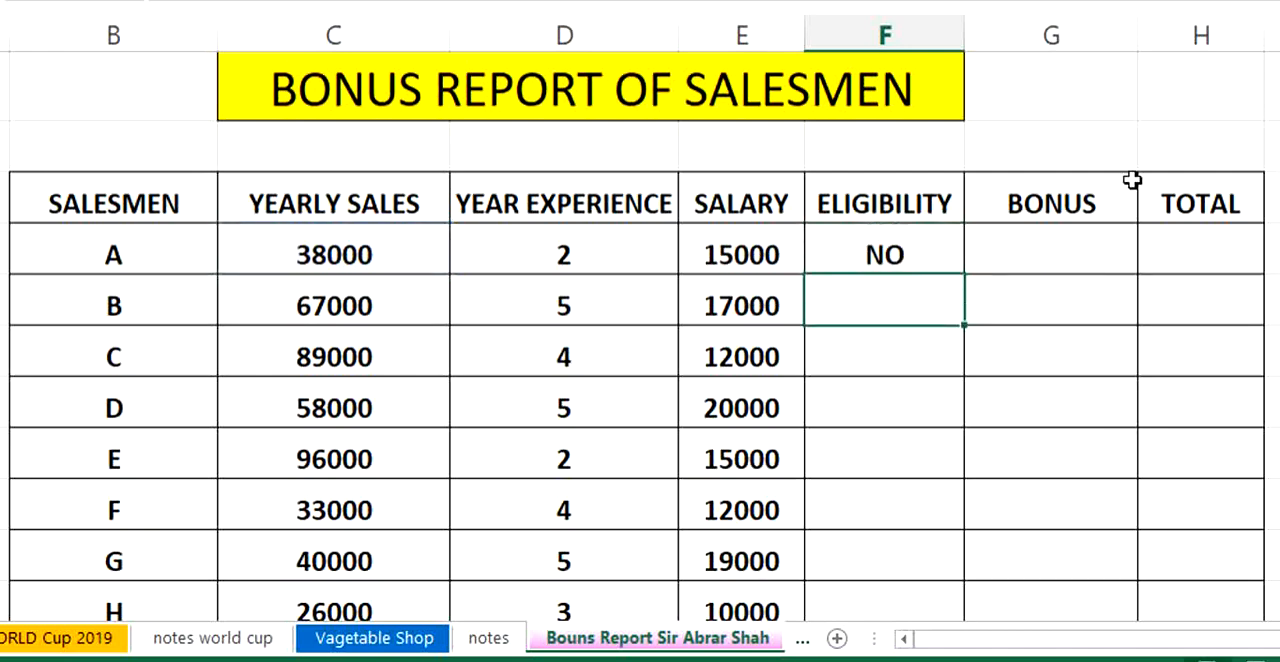
- Fill the eligibility formula down from salesman A to salesman J
scroll(1060, 191, down, 2)
scroll(1057, 188, up, 1)
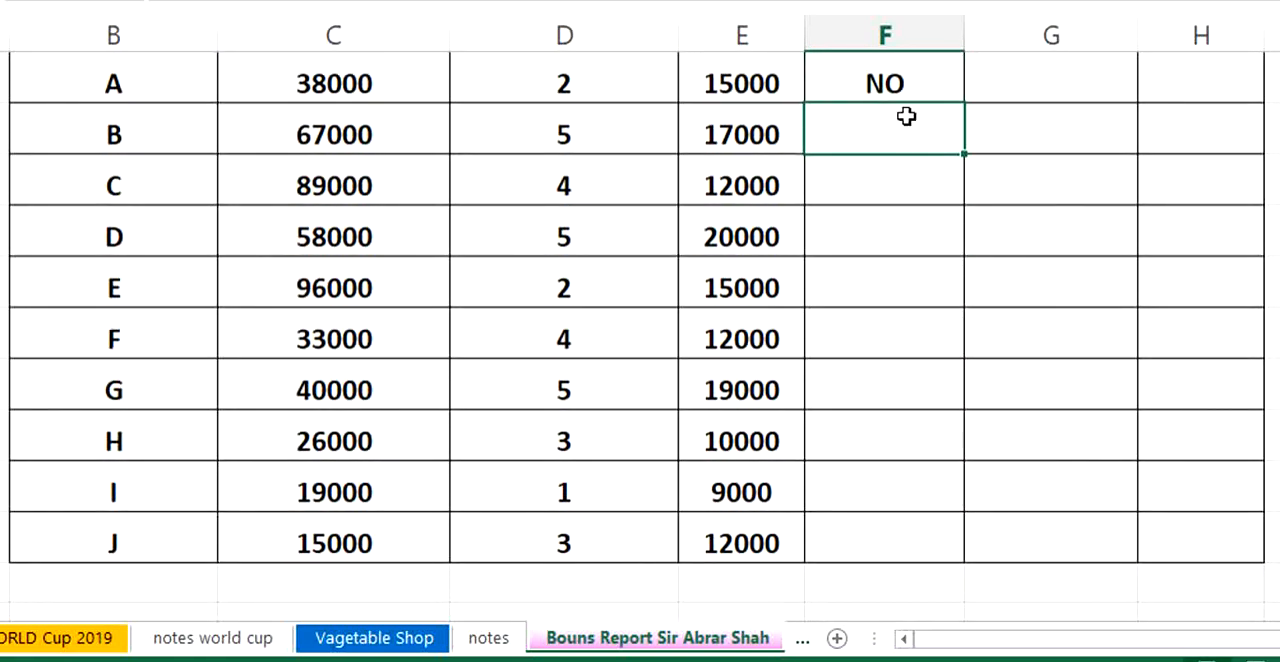
scroll(903, 103, up, 1)
click(909, 240)
drag(904, 307, 877, 542)
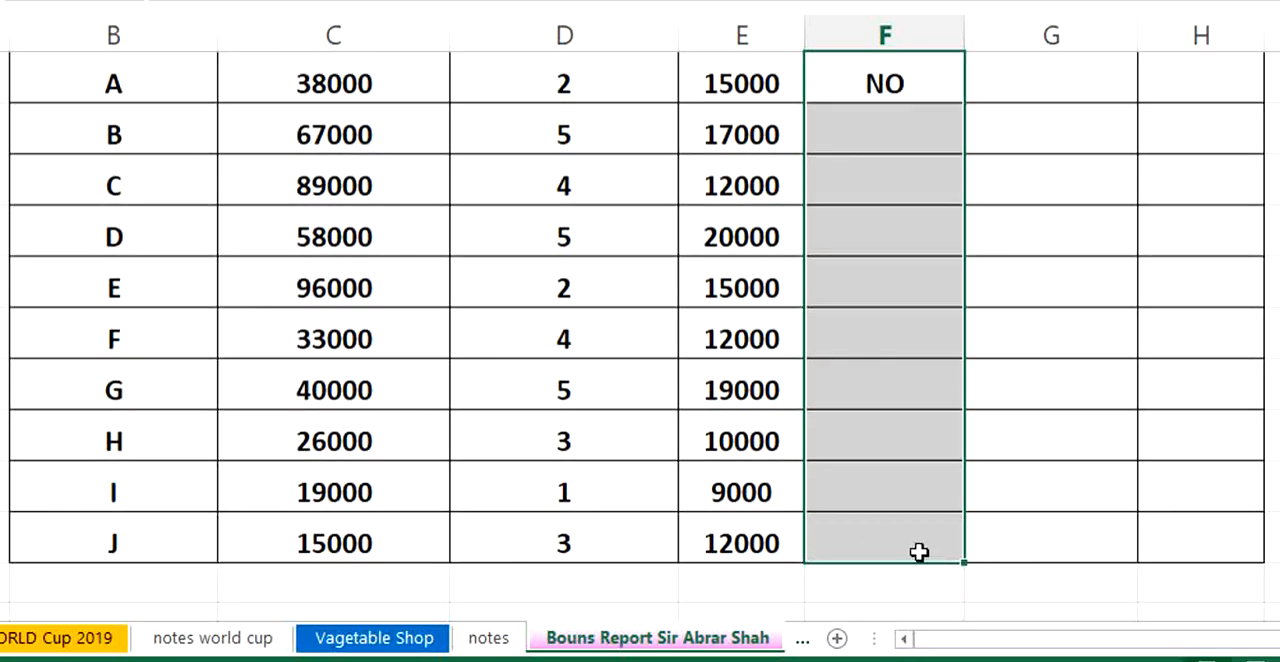
key(ctrl+d)
click(1066, 448)
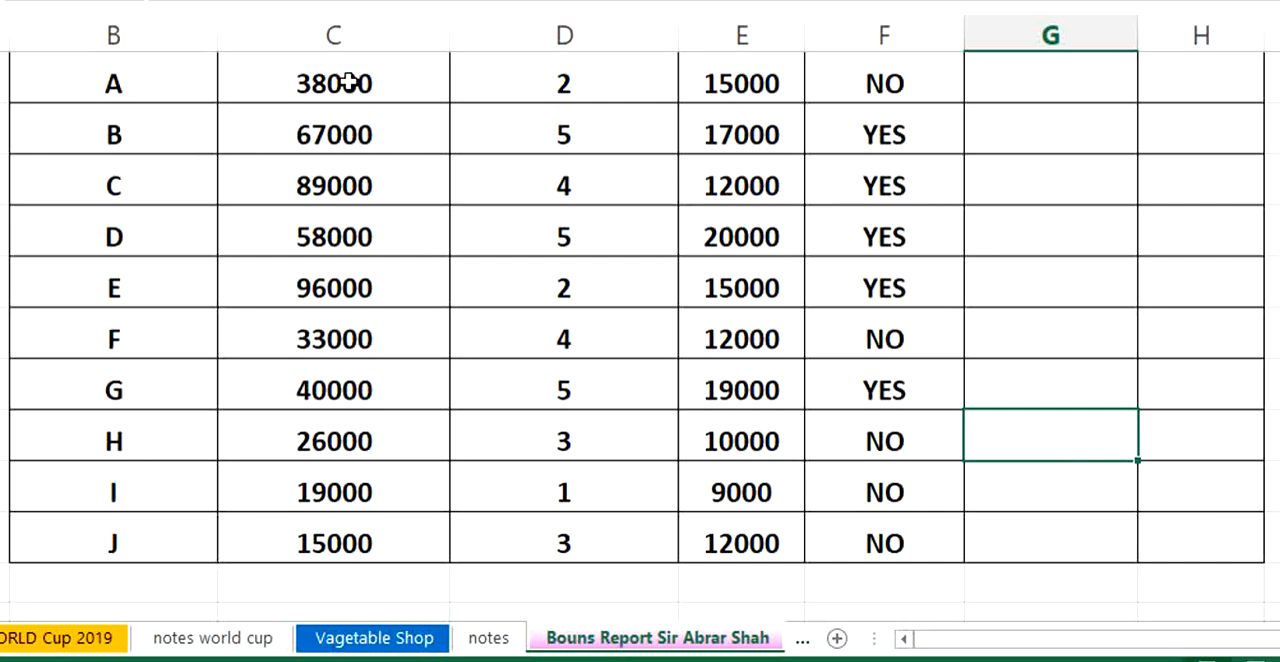
- Check the eligibility results against yearly sales for salesmen A, F, H, I and J, followed by B to E
drag(347, 83, 876, 86)
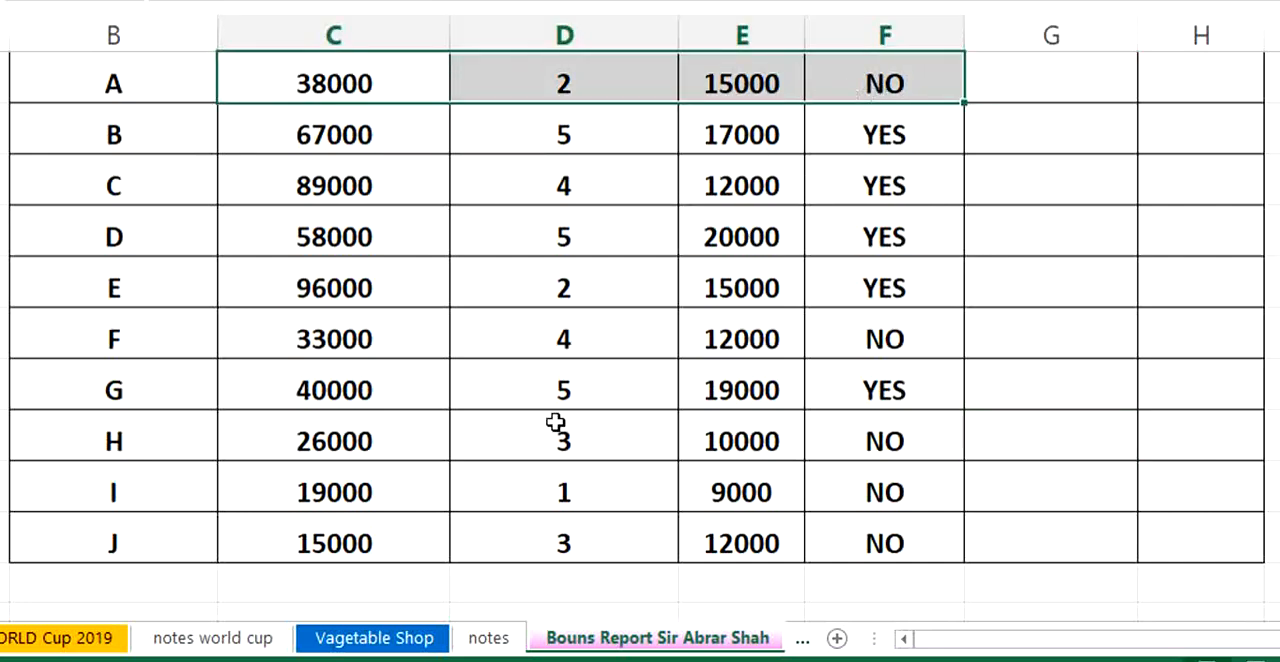
drag(336, 346, 857, 334)
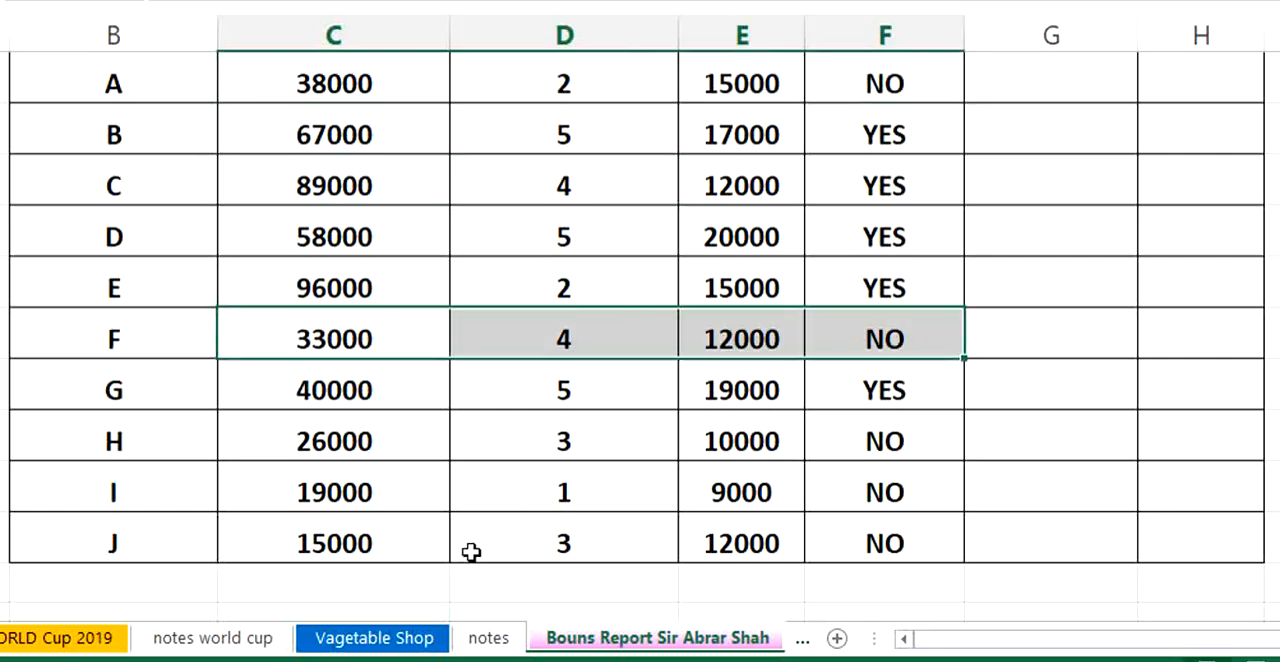
drag(331, 443, 855, 440)
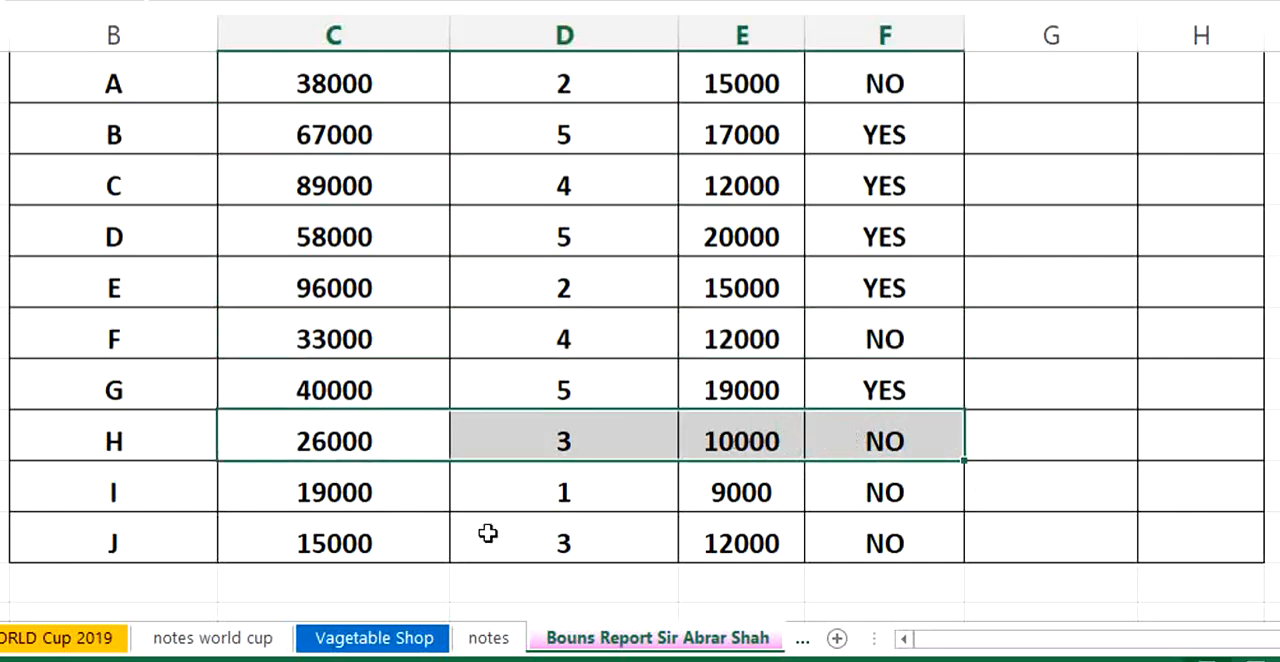
drag(357, 494, 868, 500)
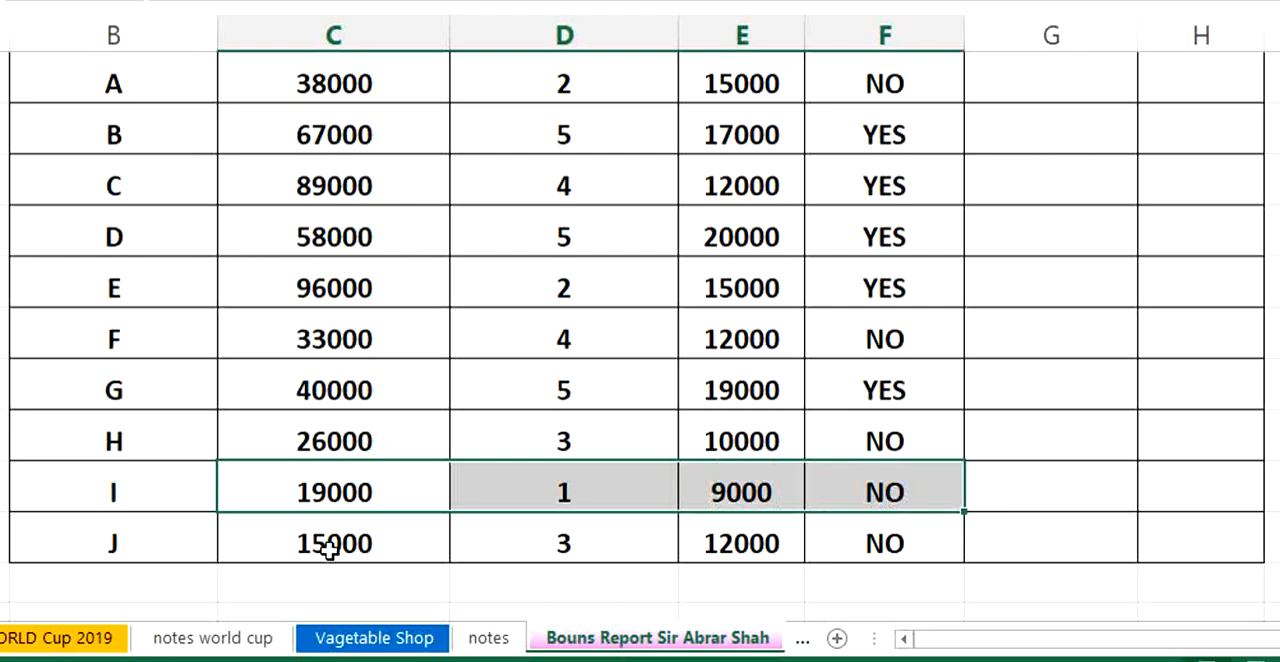
drag(330, 548, 823, 528)
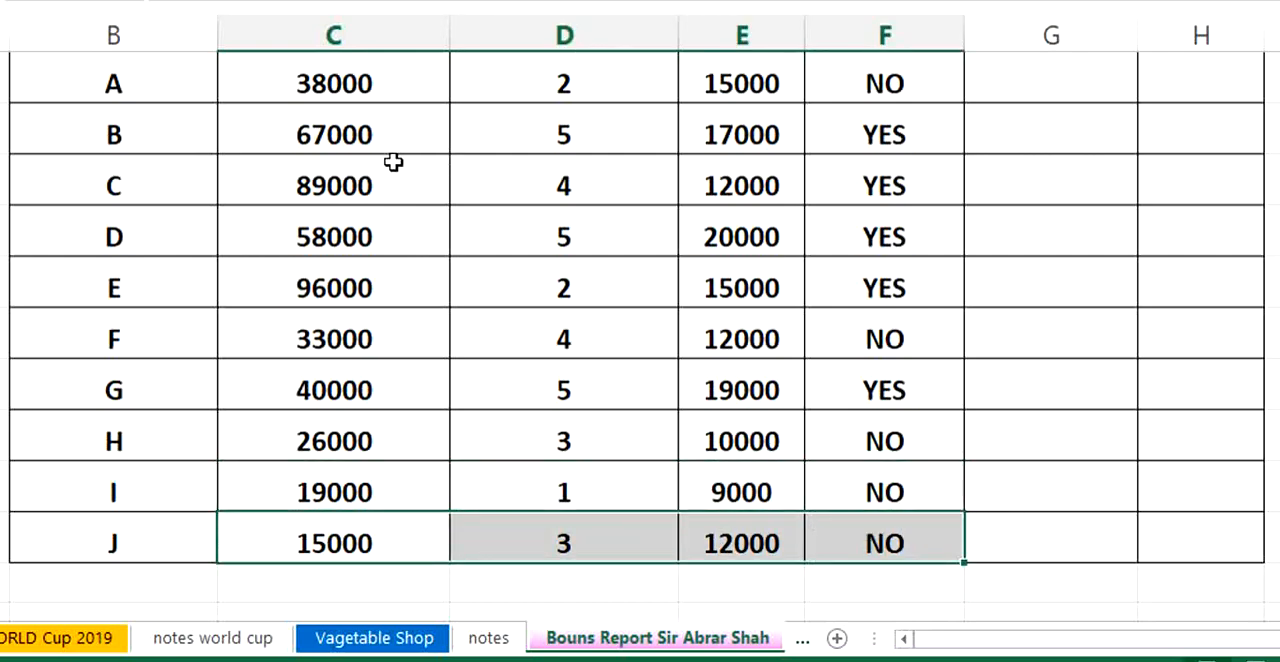
drag(331, 131, 871, 134)
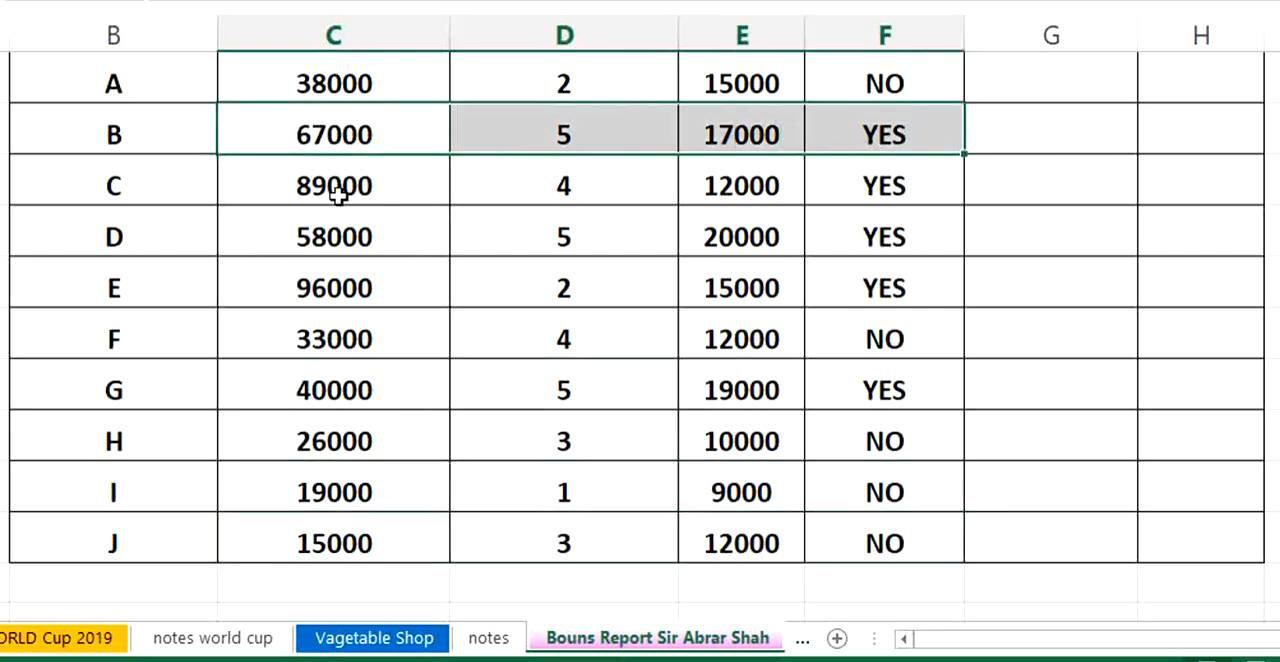
drag(337, 196, 860, 200)
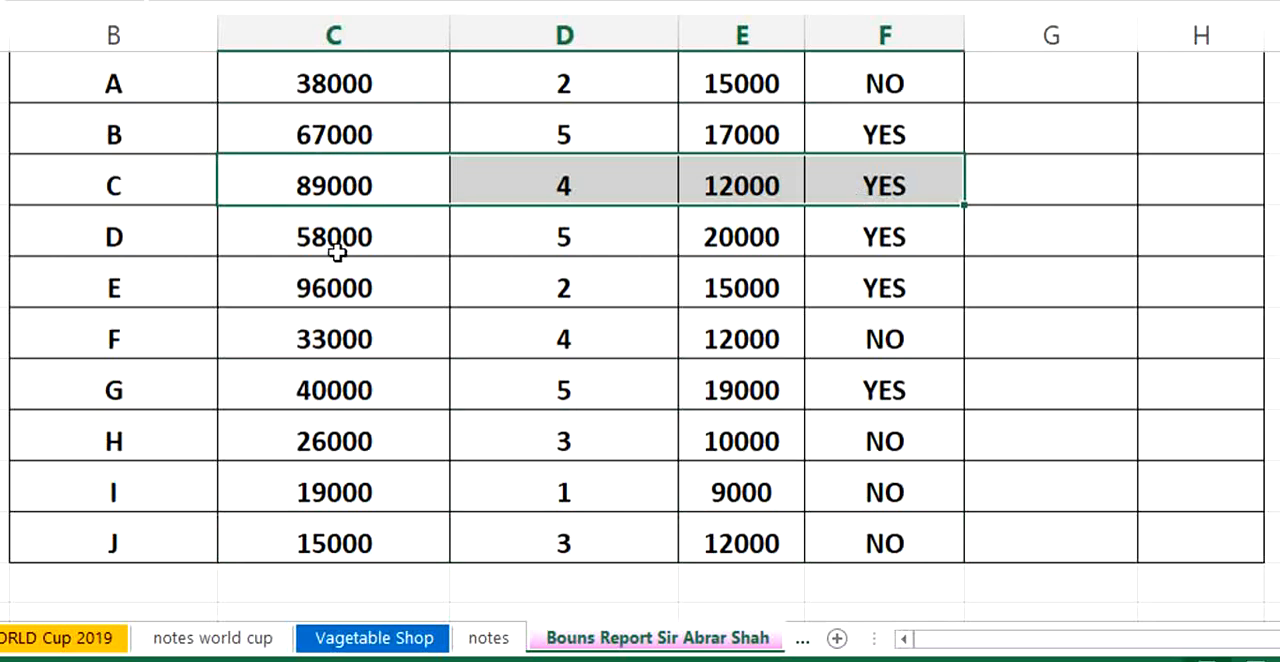
drag(333, 237, 870, 285)
click(1140, 364)
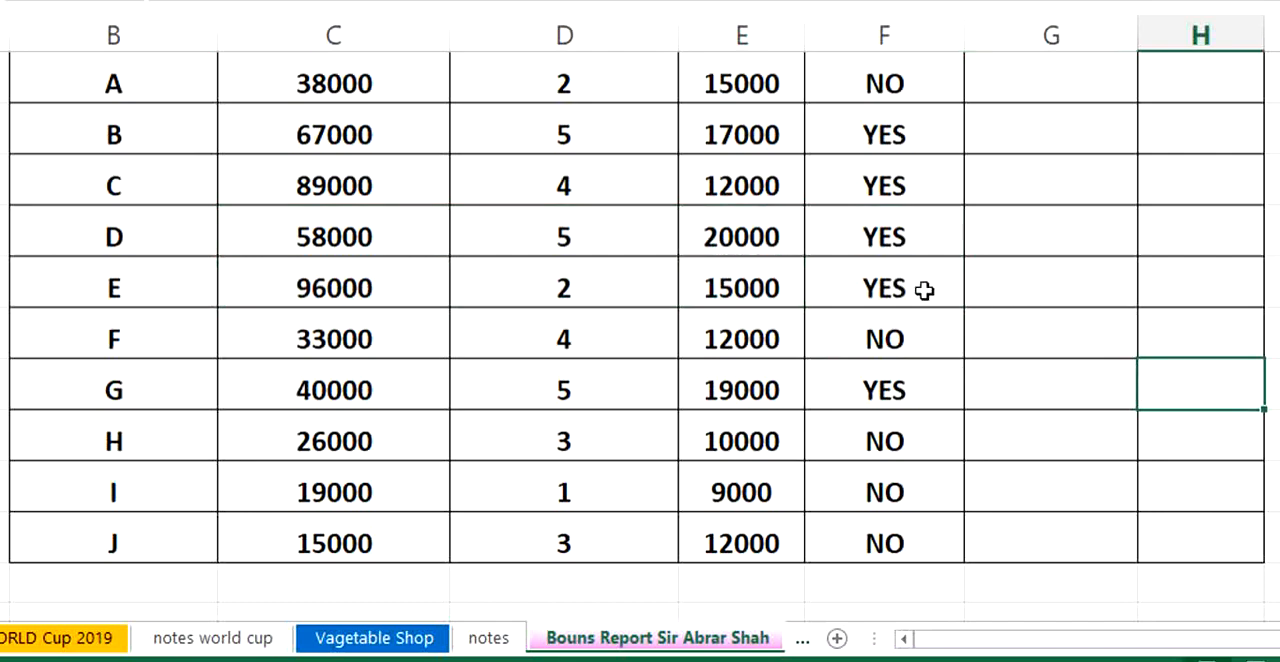
- Start an IF formula in salesman A's bonus cell that tests whether the eligibility F7 equals "YES"
scroll(846, 203, up, 1)
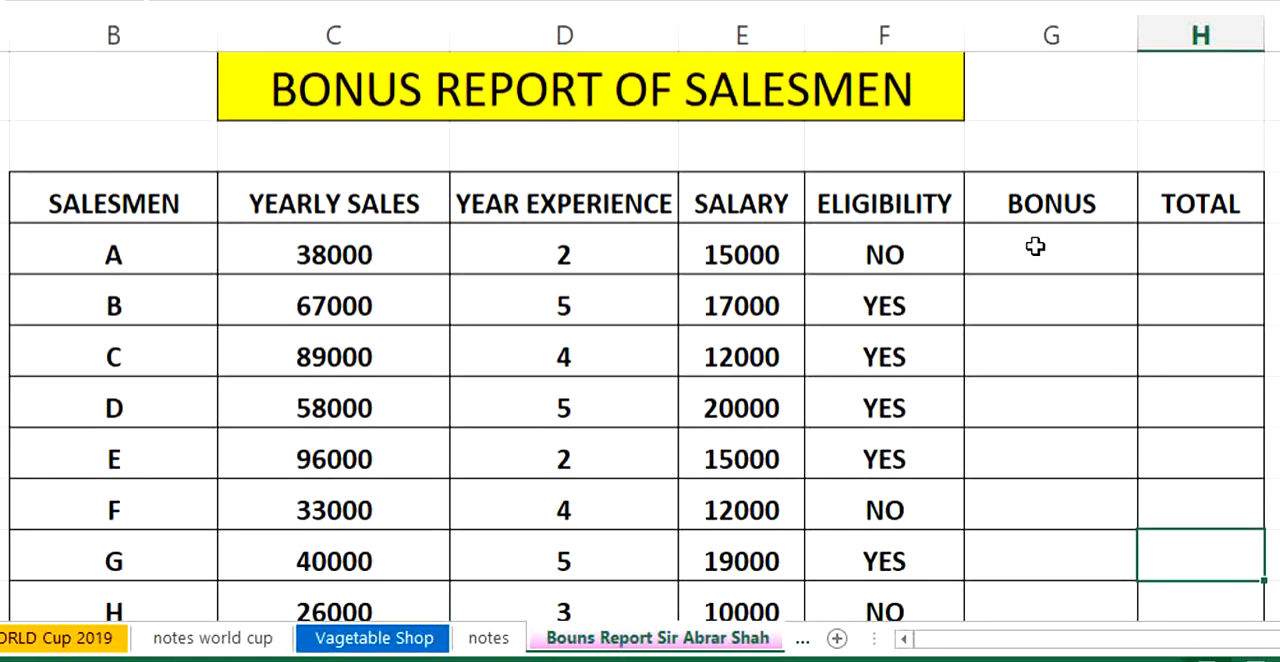
click(1030, 247)
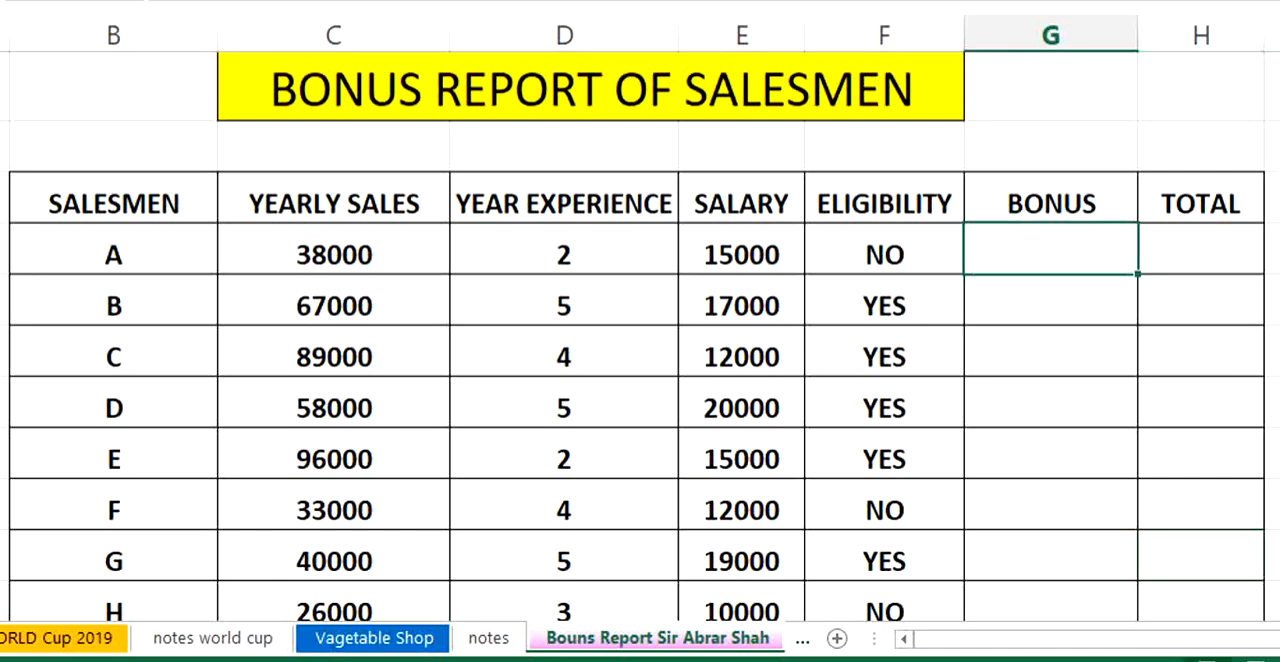
scroll(640, 330, right, 3)
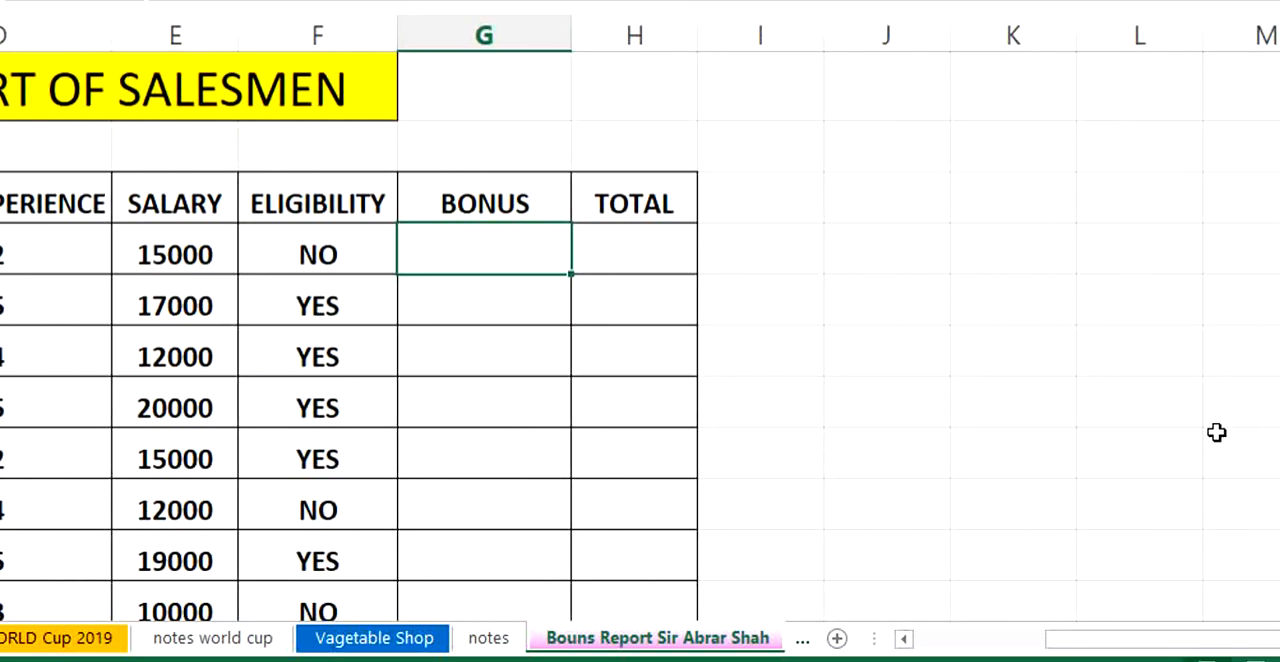
text(=IF)
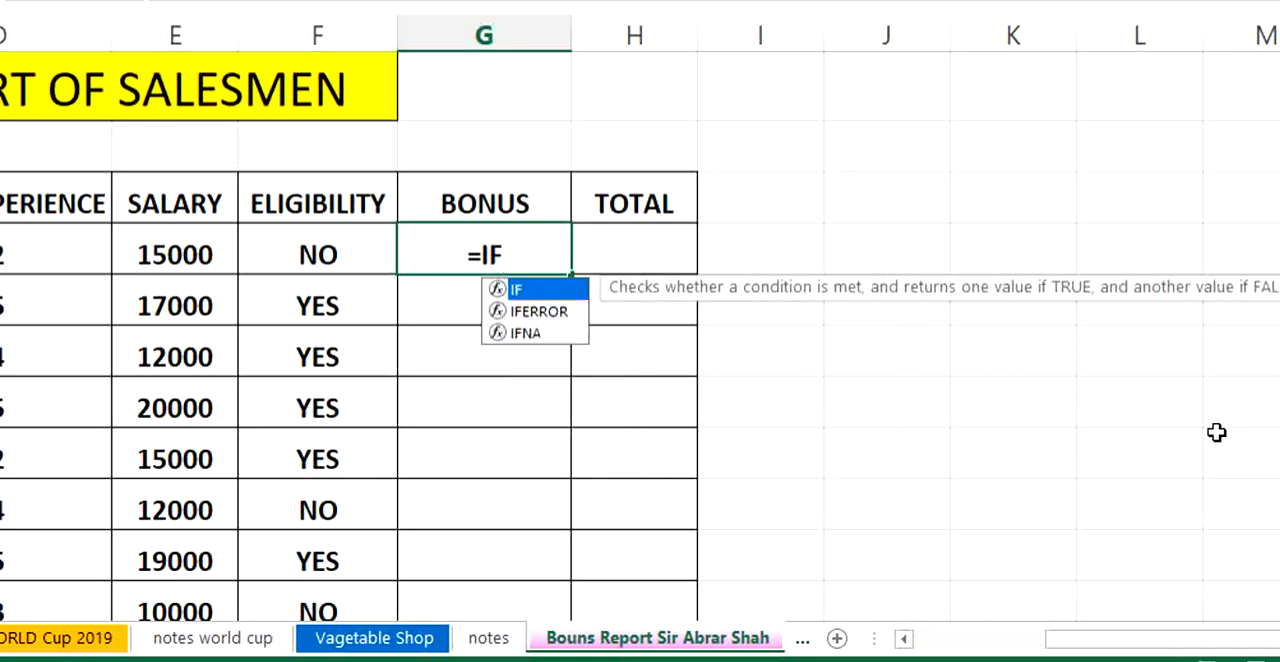
text(()
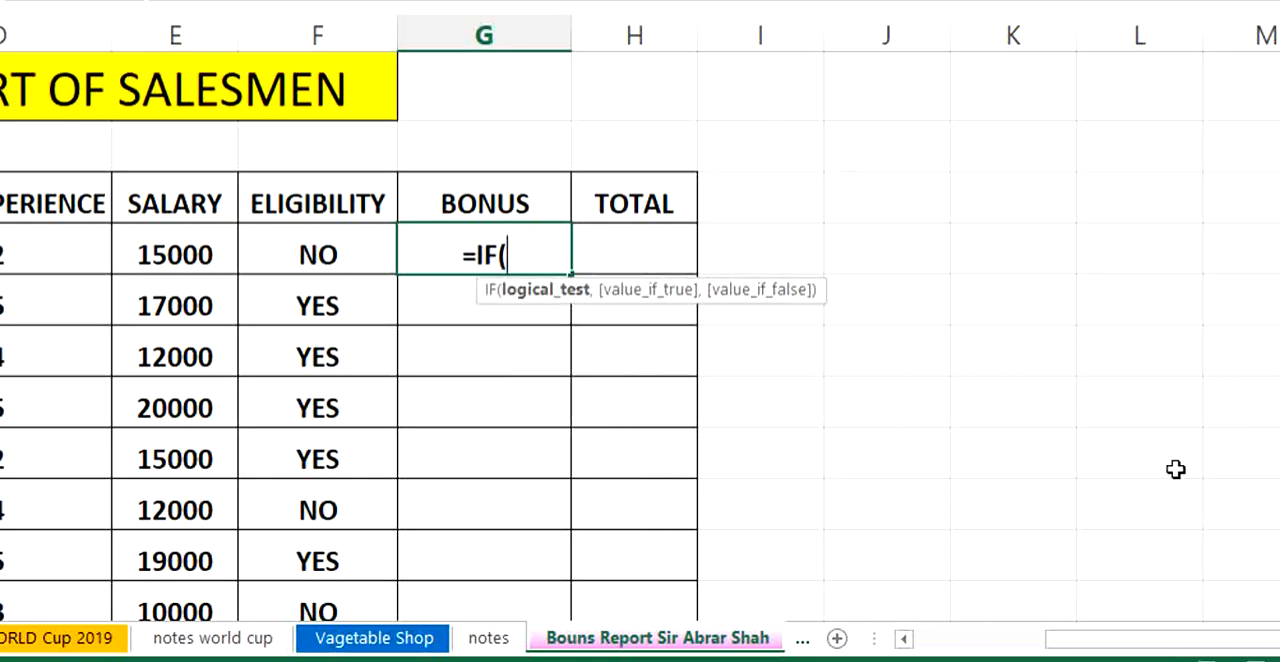
click(317, 255)
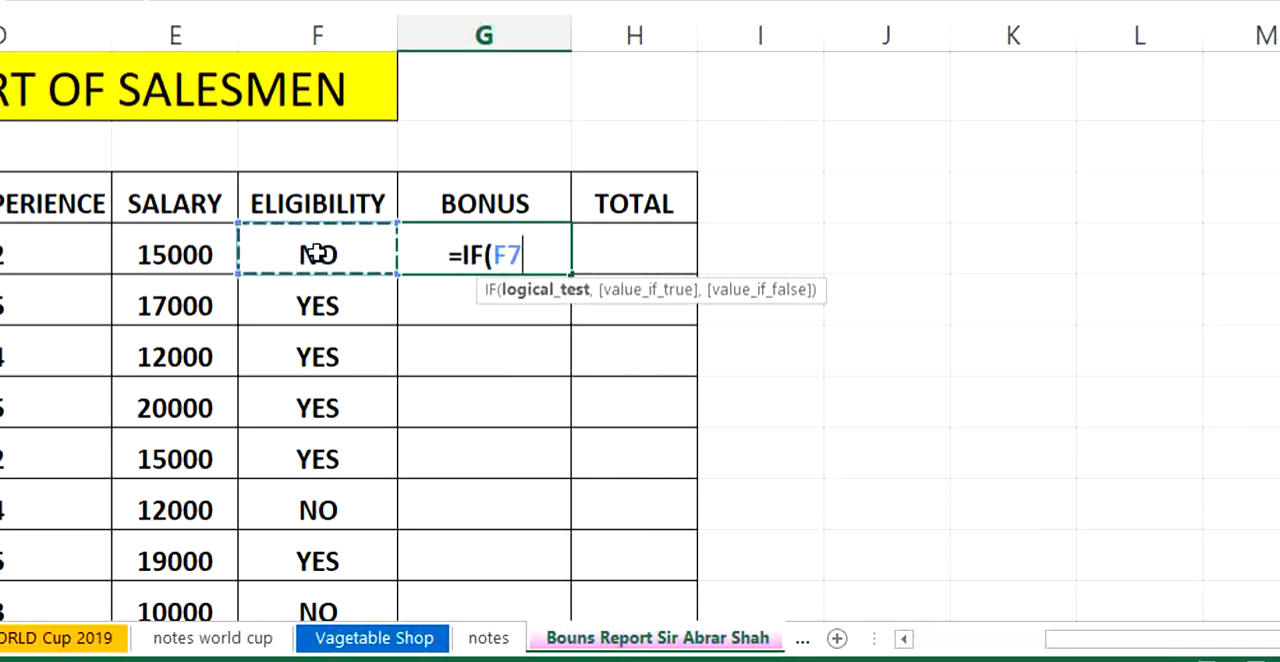
text(=)
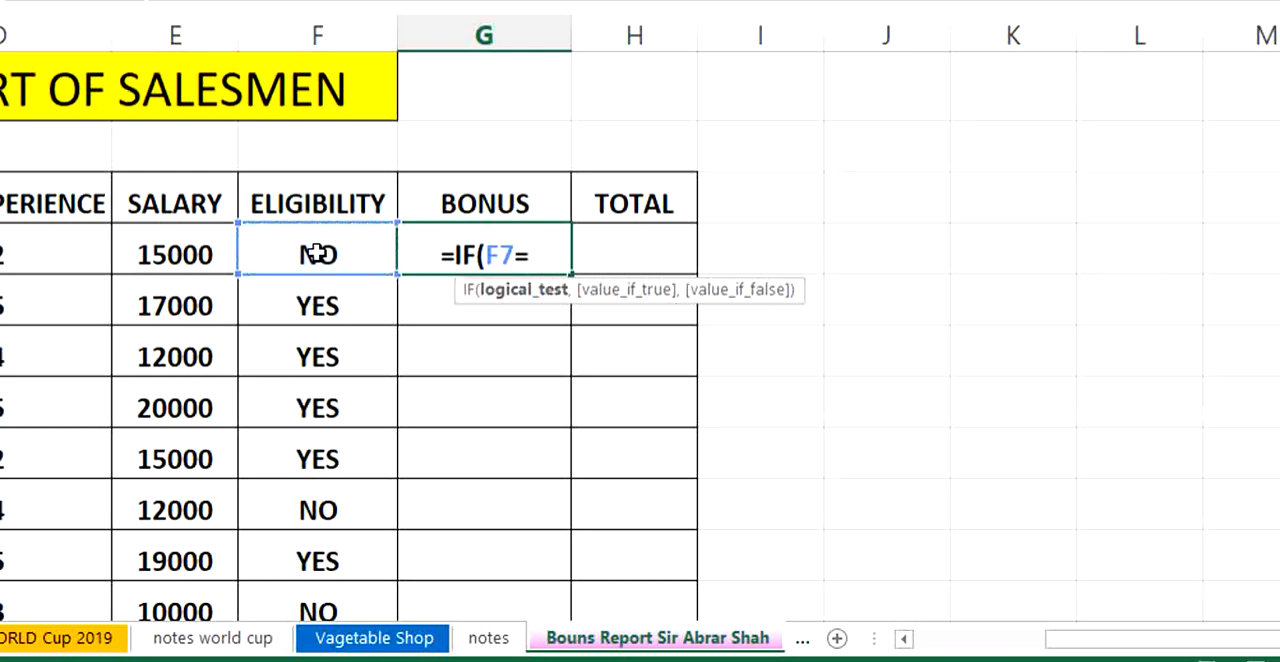
text(")
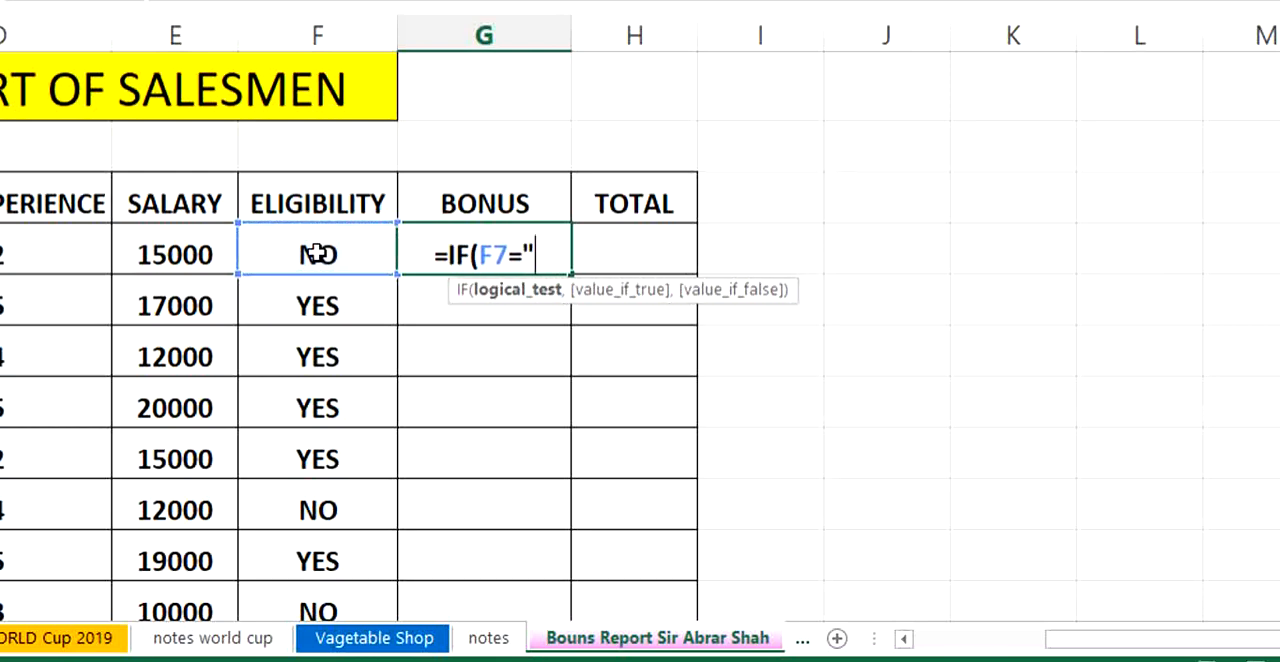
text(YES)
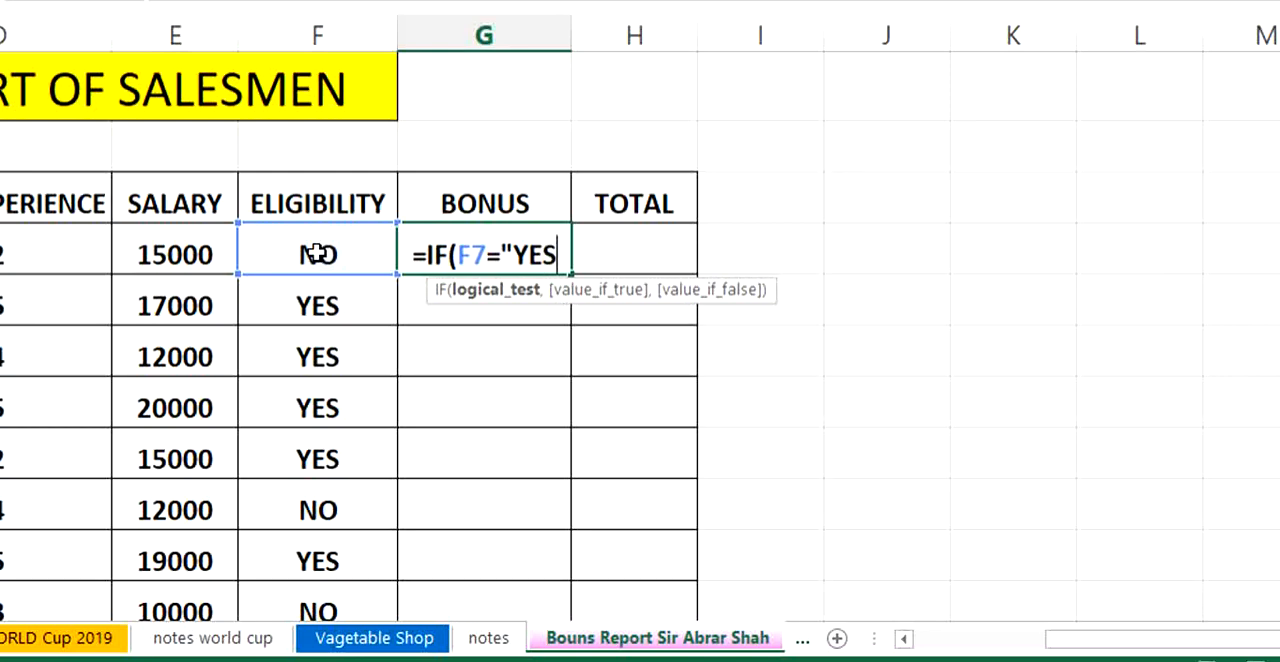
text(")
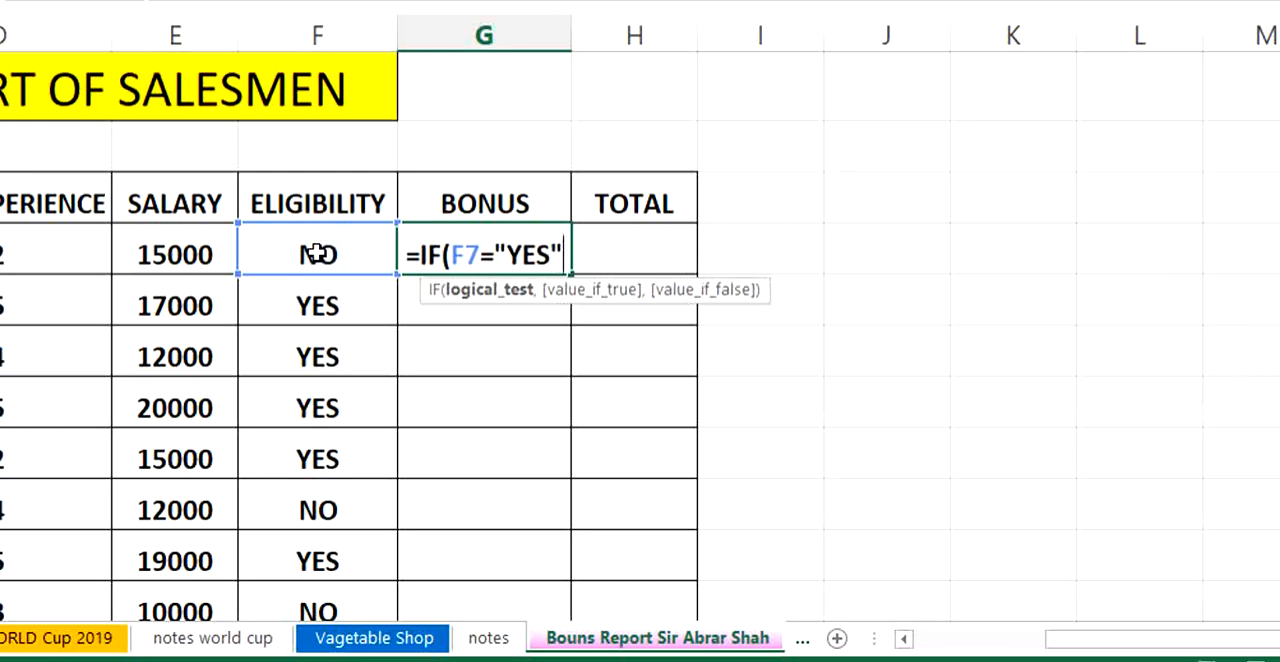
text(,)
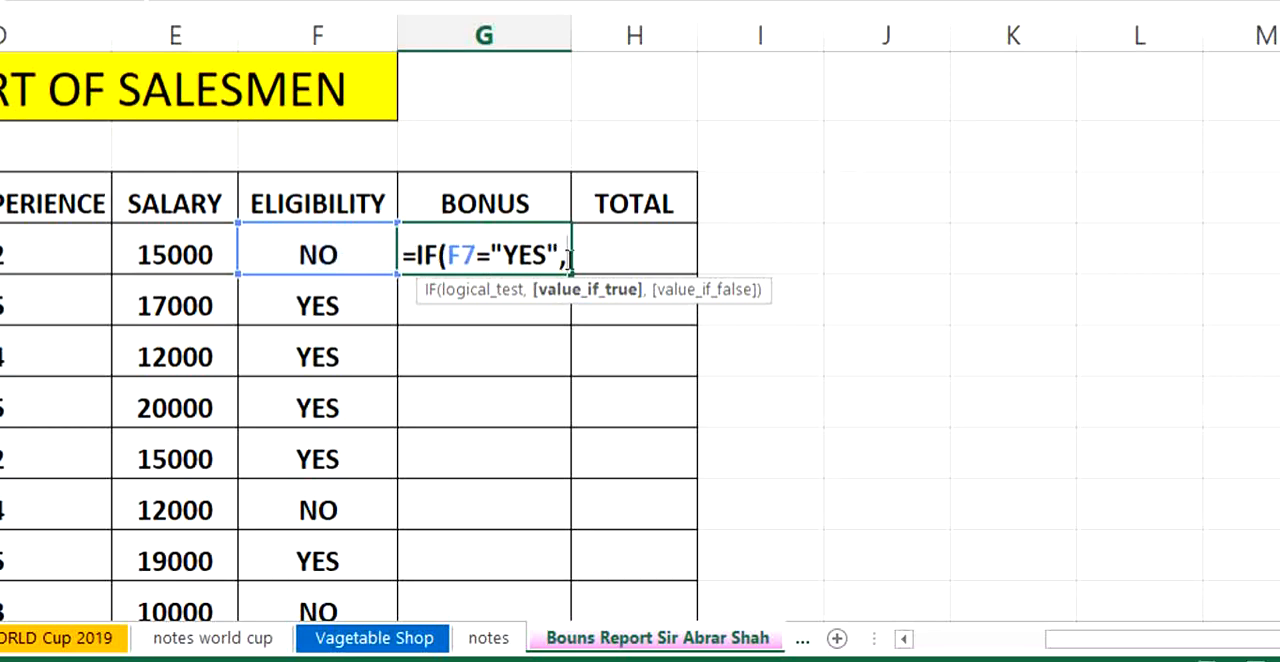
- Nest a second IF as the value if true, testing whether salesman A's years of experience satisfy D7>=5
text(IF)
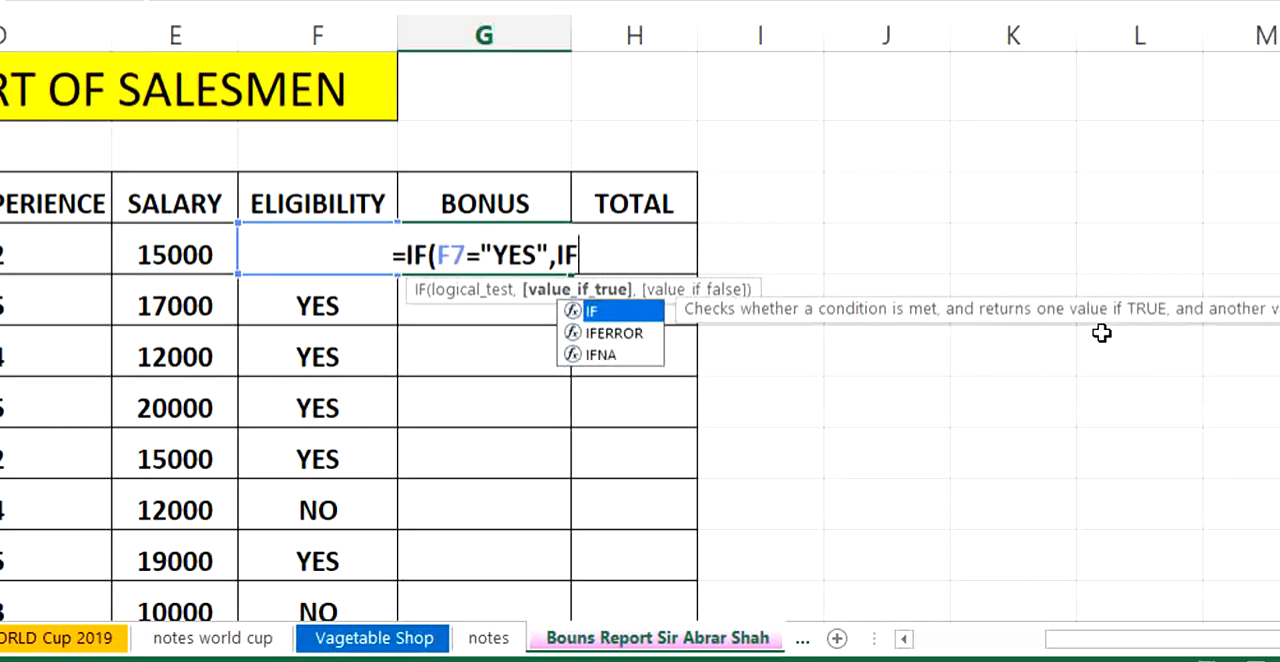
text(()
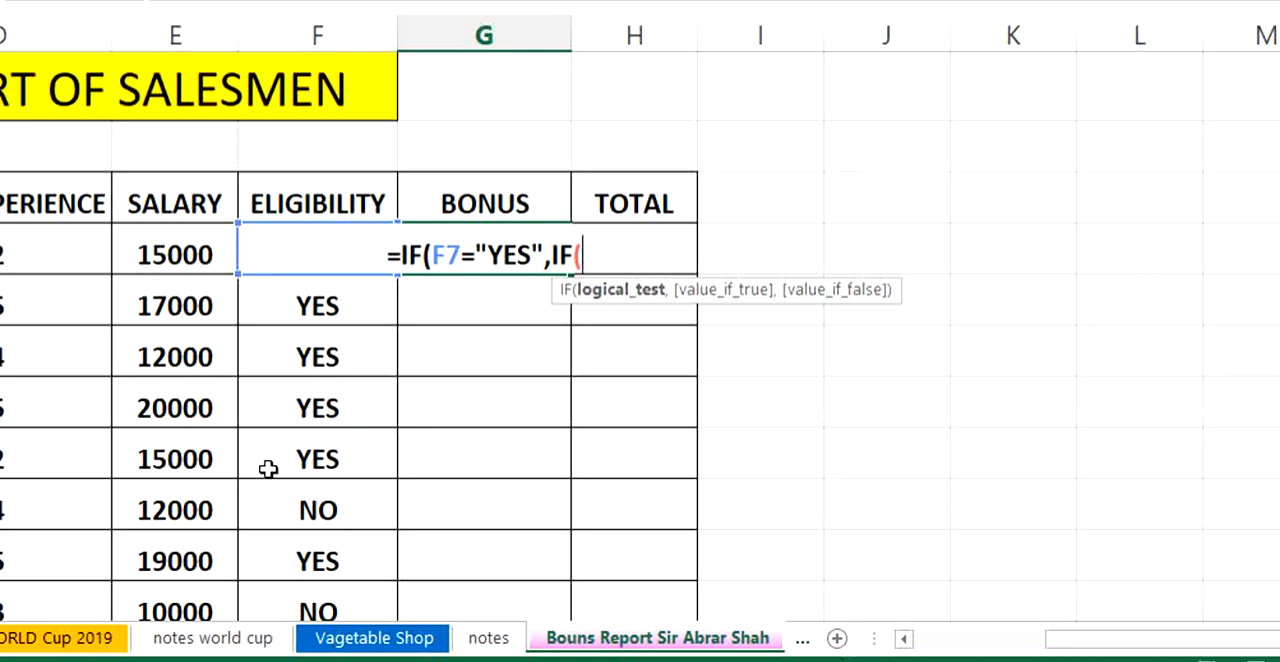
click(26, 249)
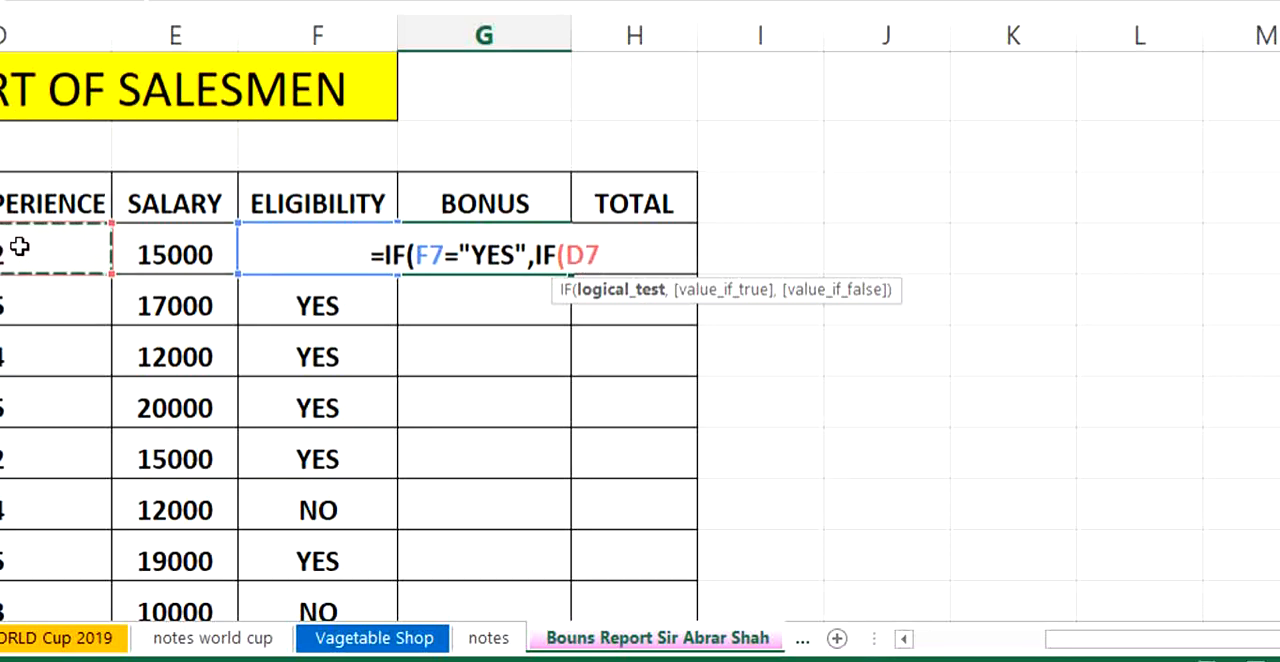
text(>=)
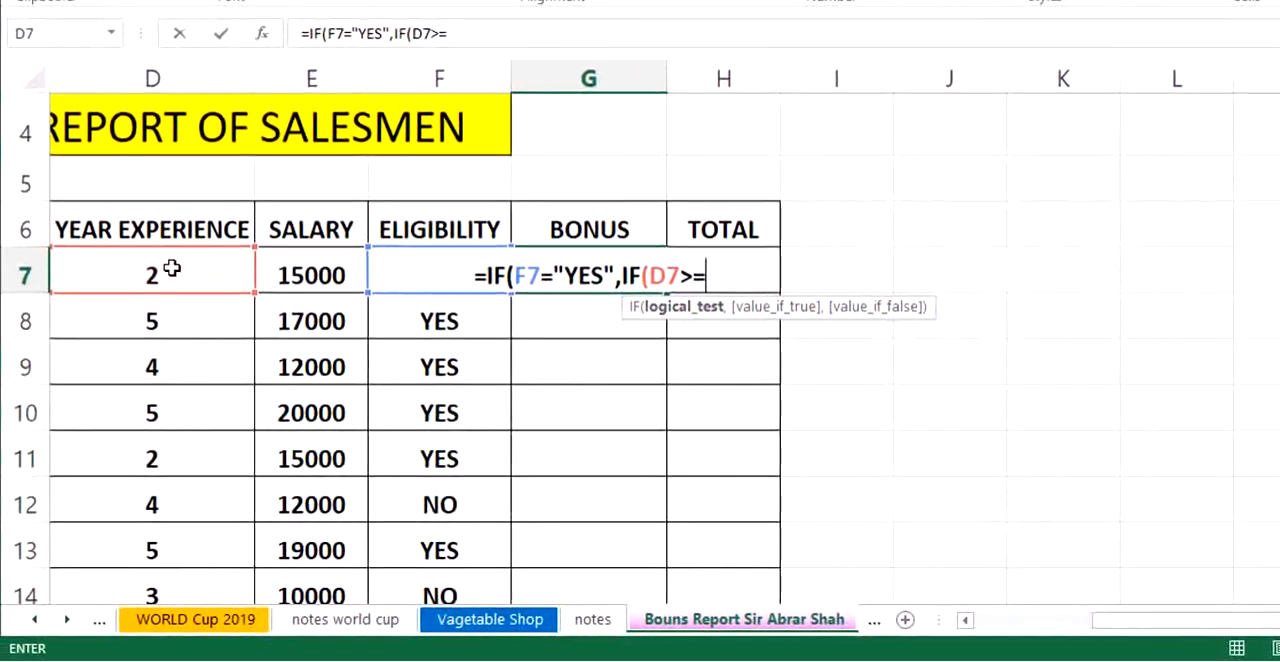
text(5,)
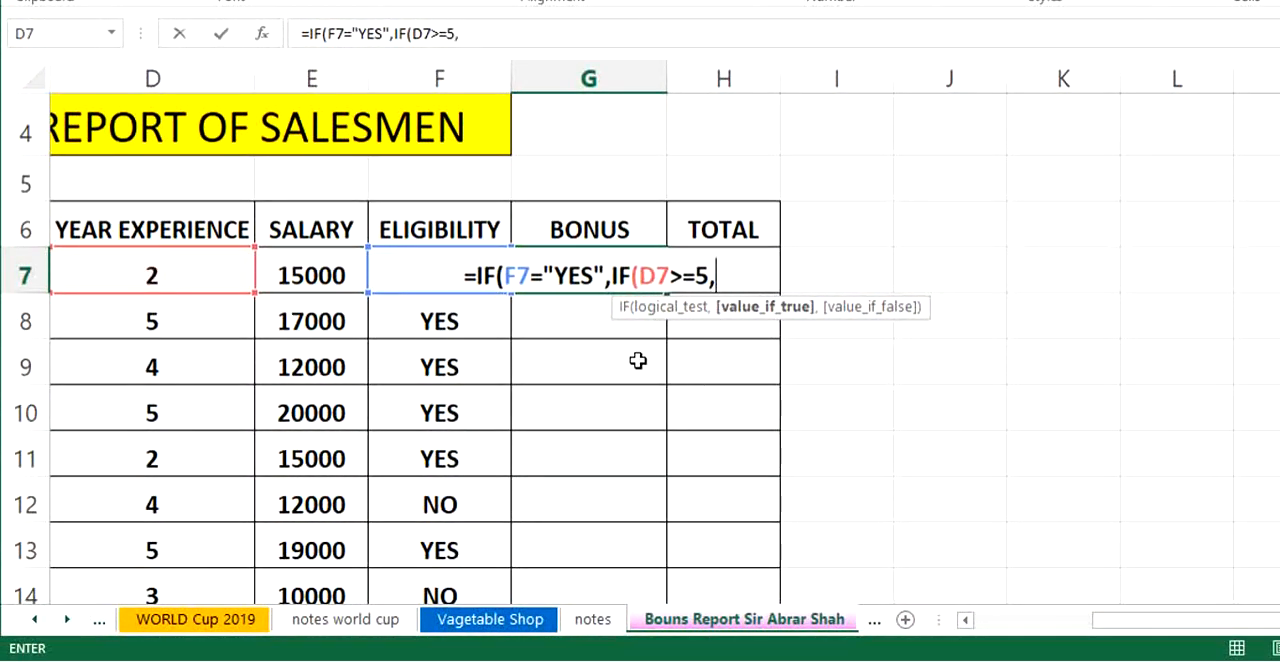
- Add the 20% experience rate times salesman A's yearly sales, D22*C7, as the nested IF's value if true
scroll(595, 346, down, 1)
scroll(595, 346, down, 1)
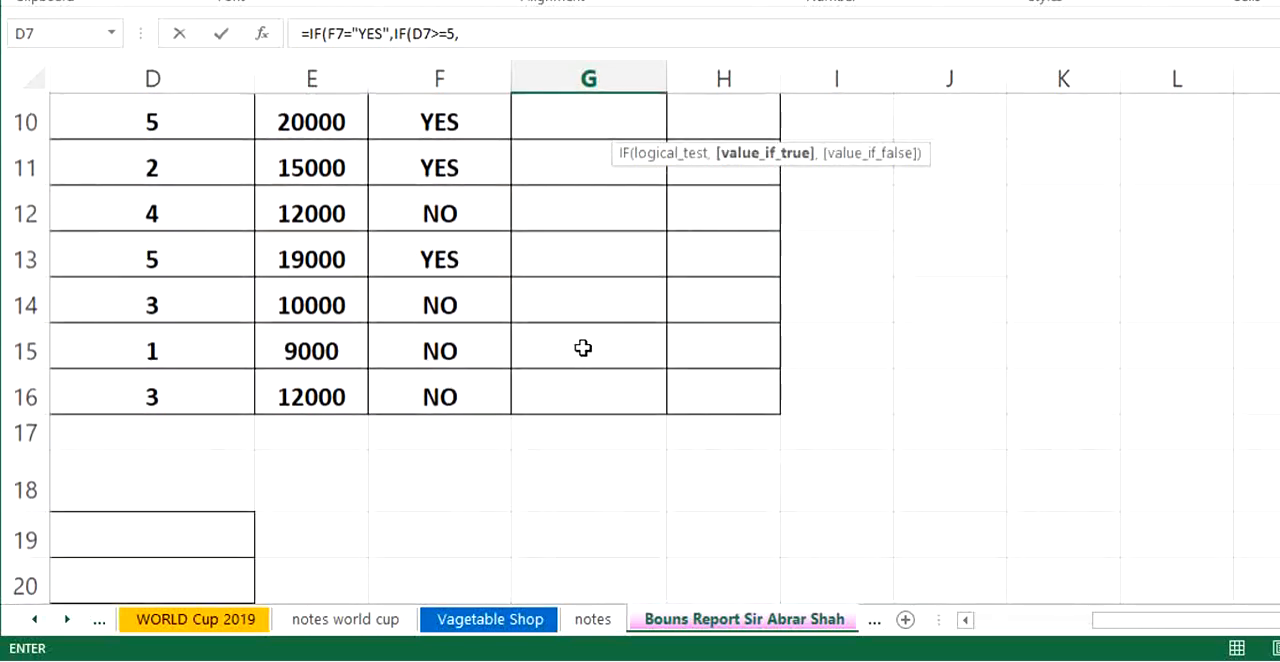
drag(1180, 630, 993, 596)
scroll(670, 420, down, 2)
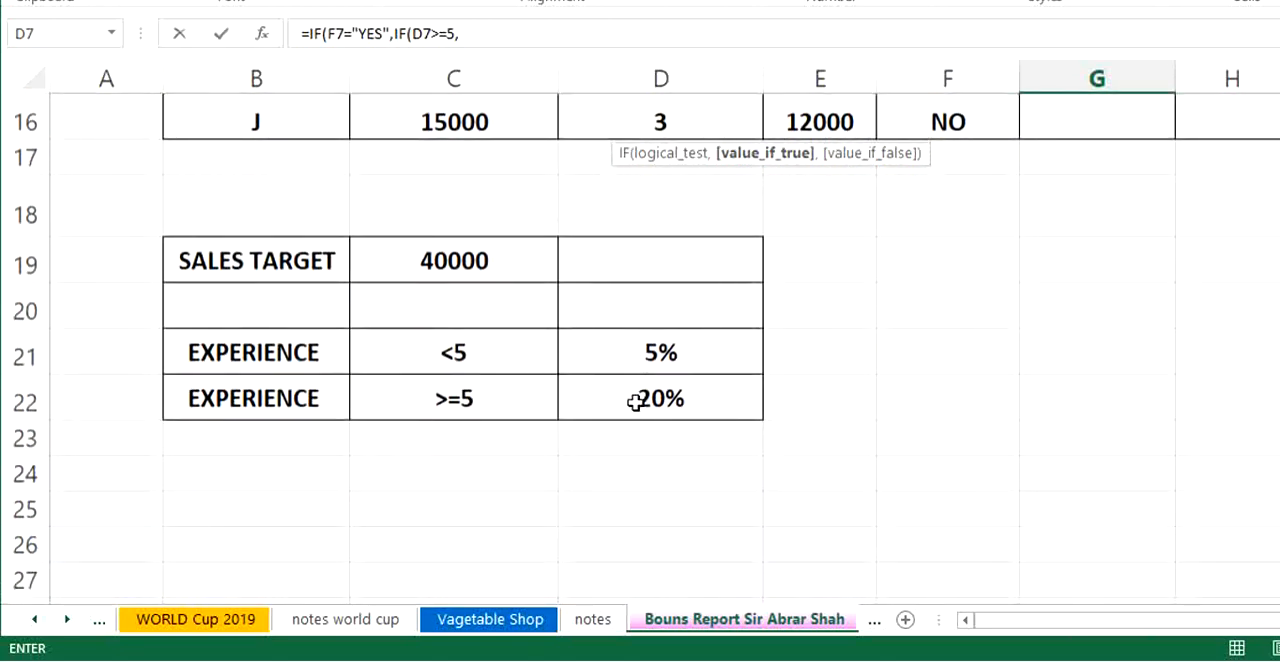
click(638, 400)
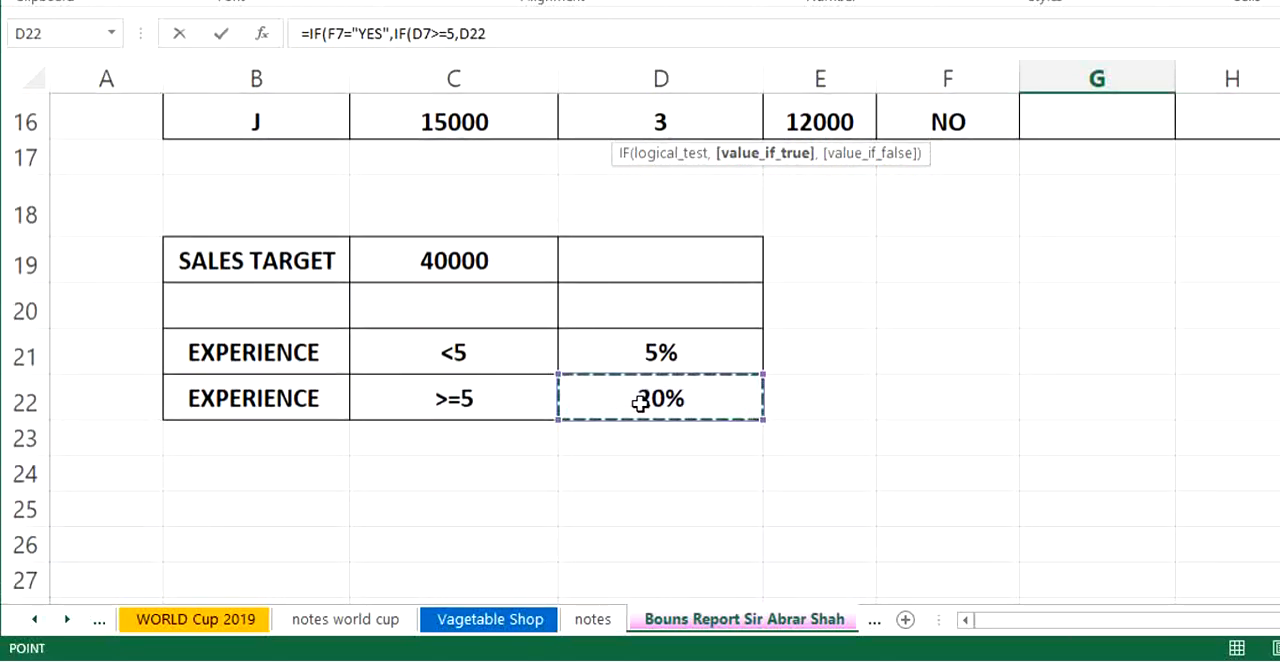
text(*)
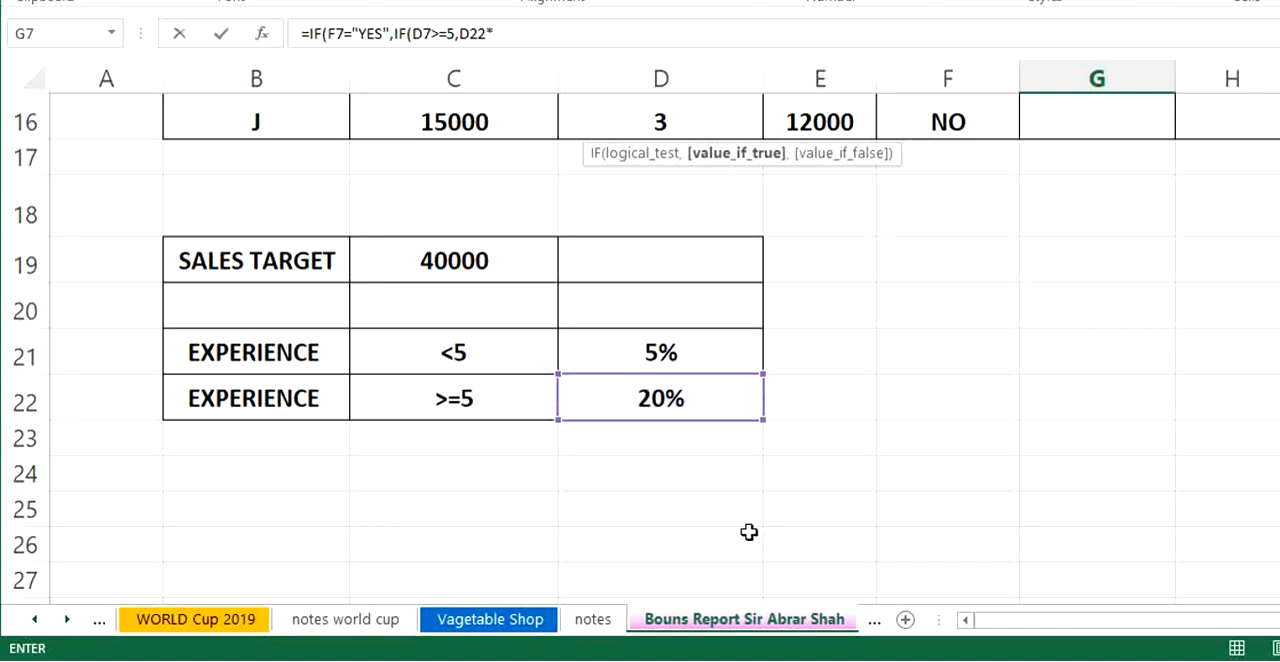
scroll(430, 312, up, 3)
scroll(430, 312, up, 1)
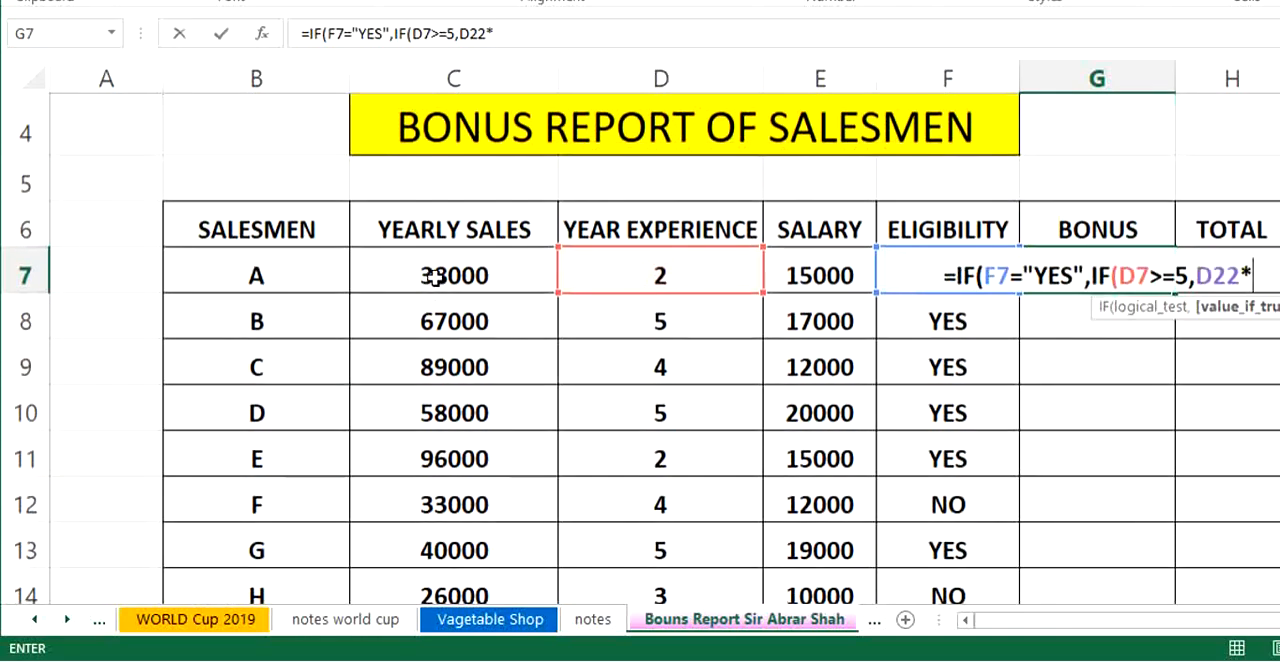
click(432, 276)
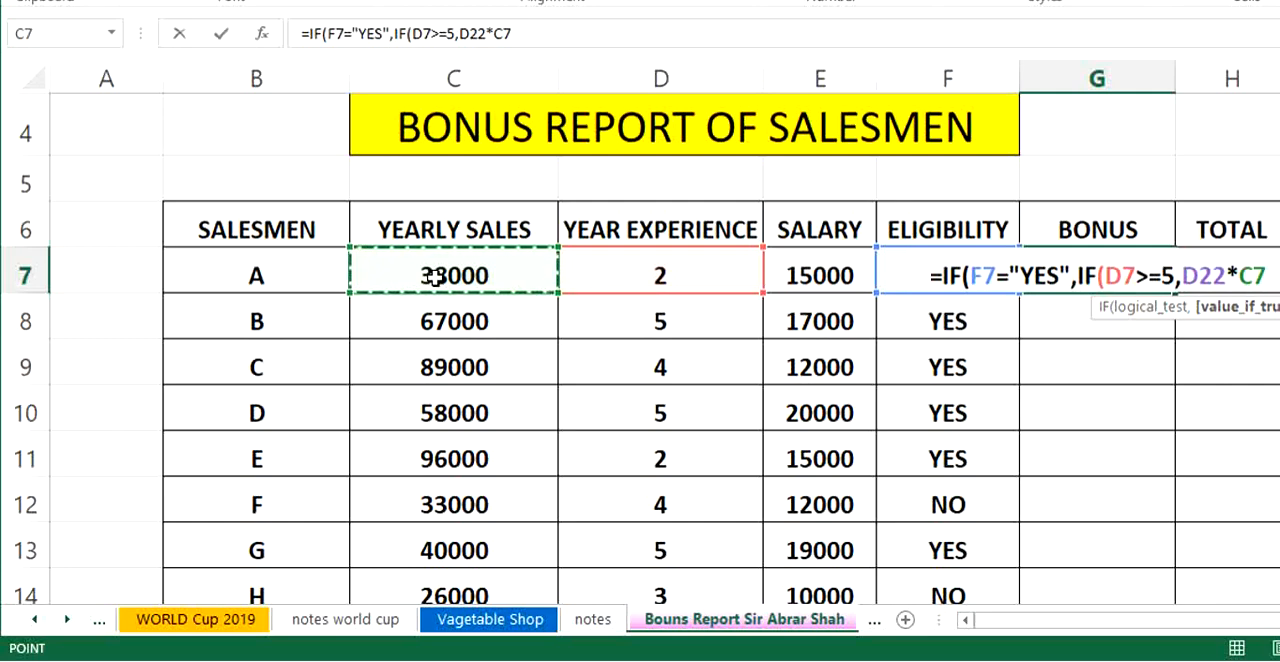
text(,)
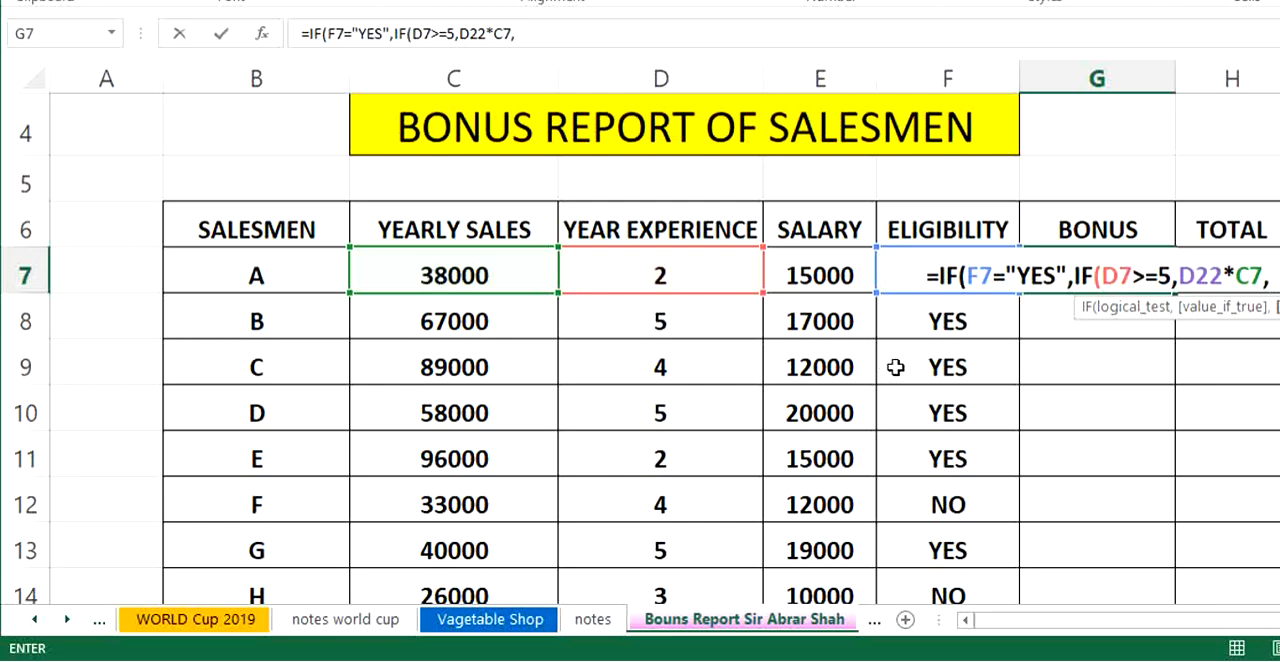
- Add the 5% experience rate times yearly sales, D21*C7, as the nested IF's value if false and close its parenthesis
scroll(690, 390, down, 3)
scroll(639, 405, down, 1)
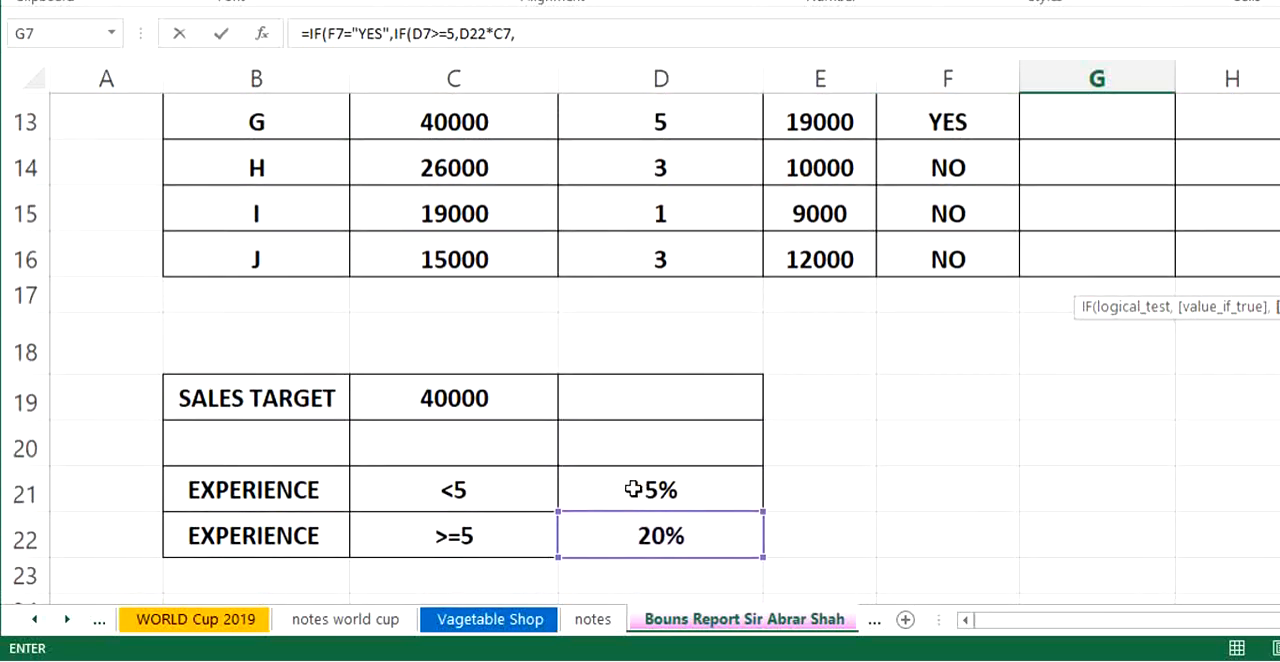
click(631, 487)
text(*)
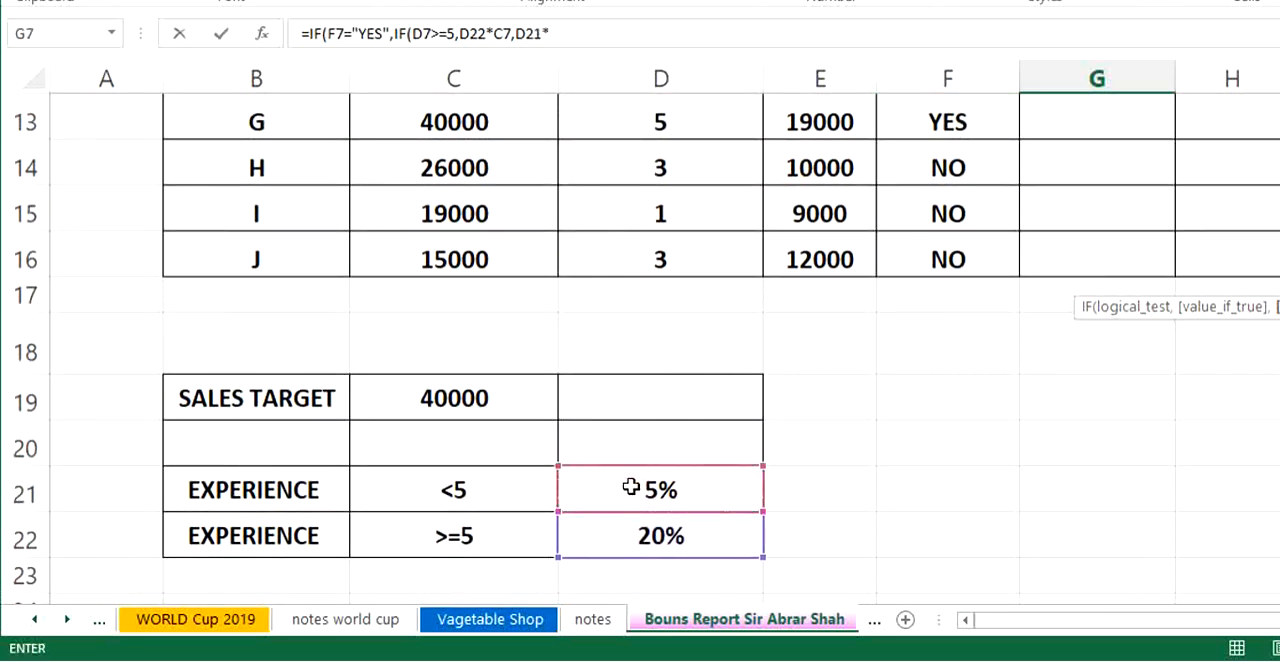
scroll(651, 400, up, 4)
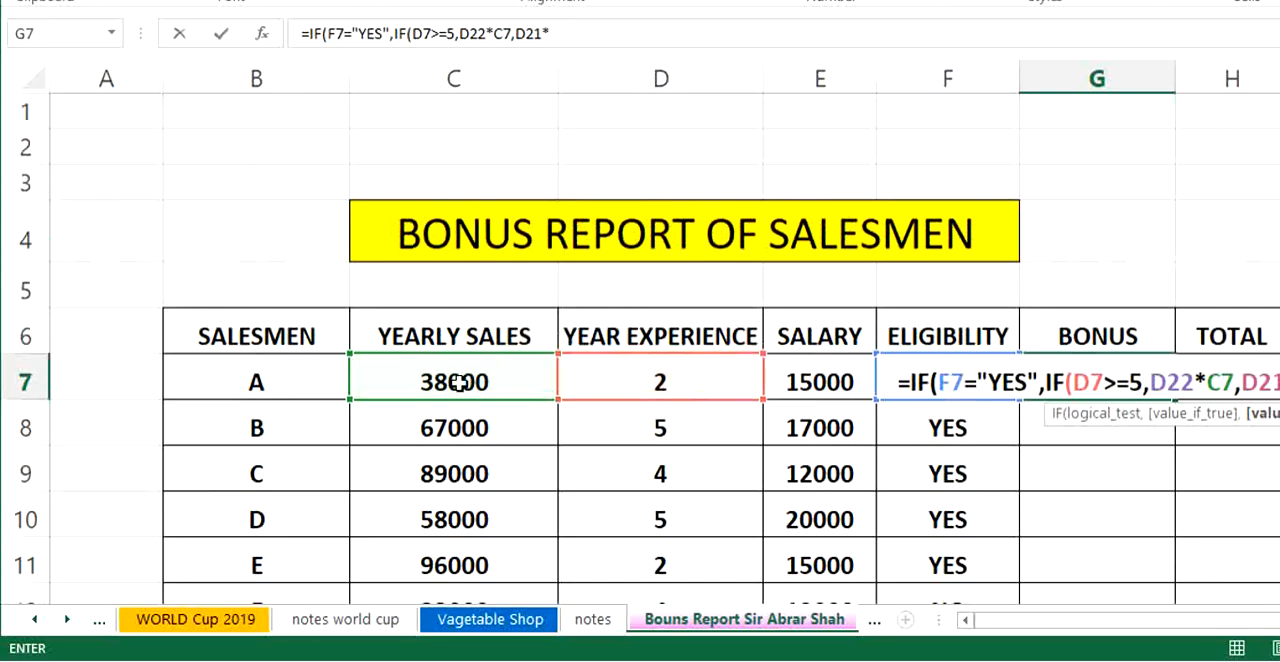
click(437, 385)
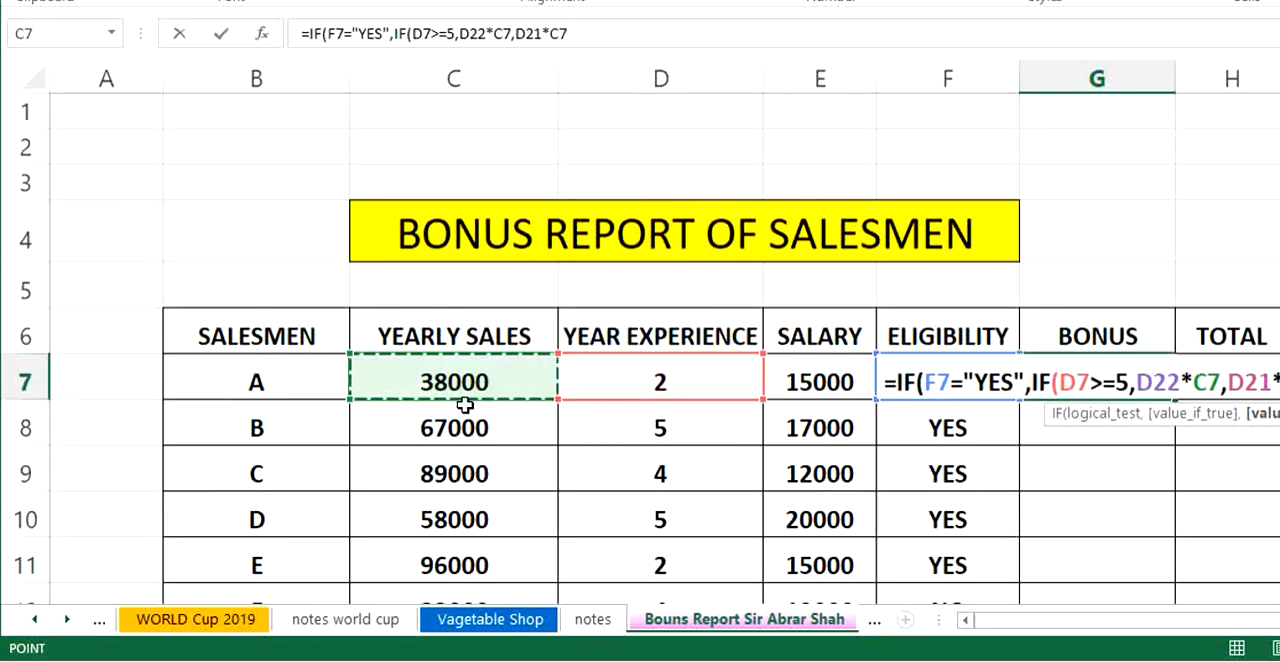
text())
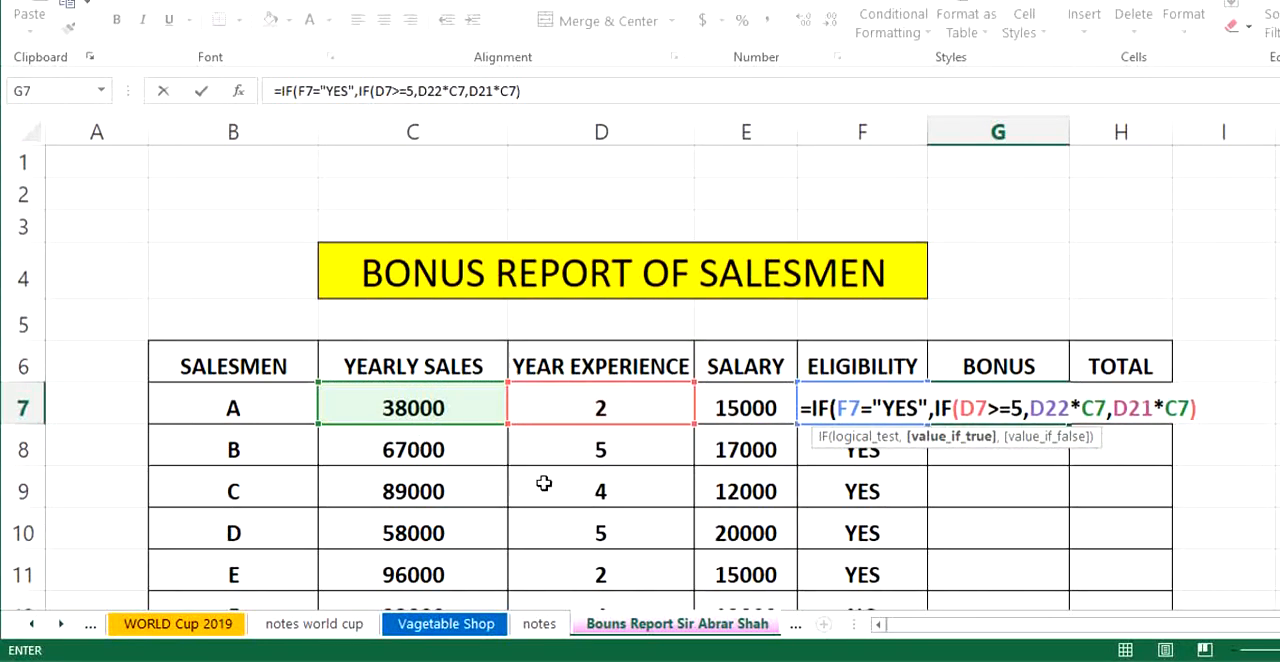
- Review the experience rates used in salesman A's bonus formula and make the 20% rate reference absolute as $D$22
scroll(512, 400, down, 3)
scroll(512, 400, down, 1)
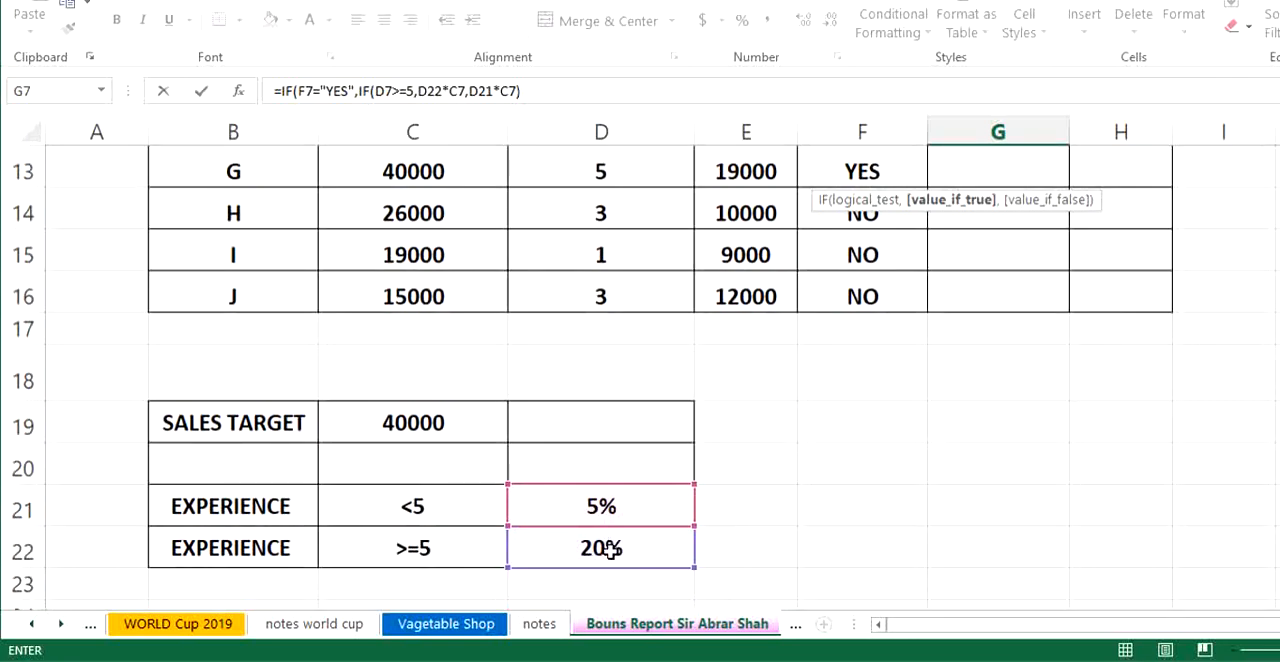
scroll(401, 242, up, 1)
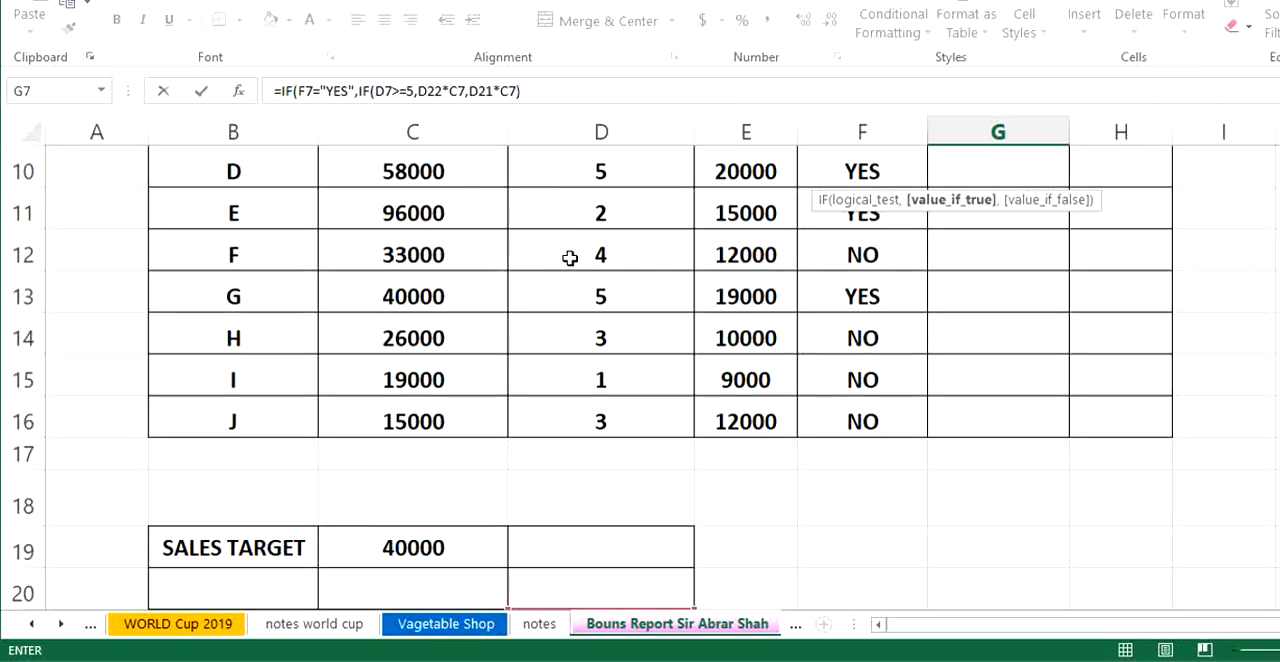
scroll(508, 291, down, 1)
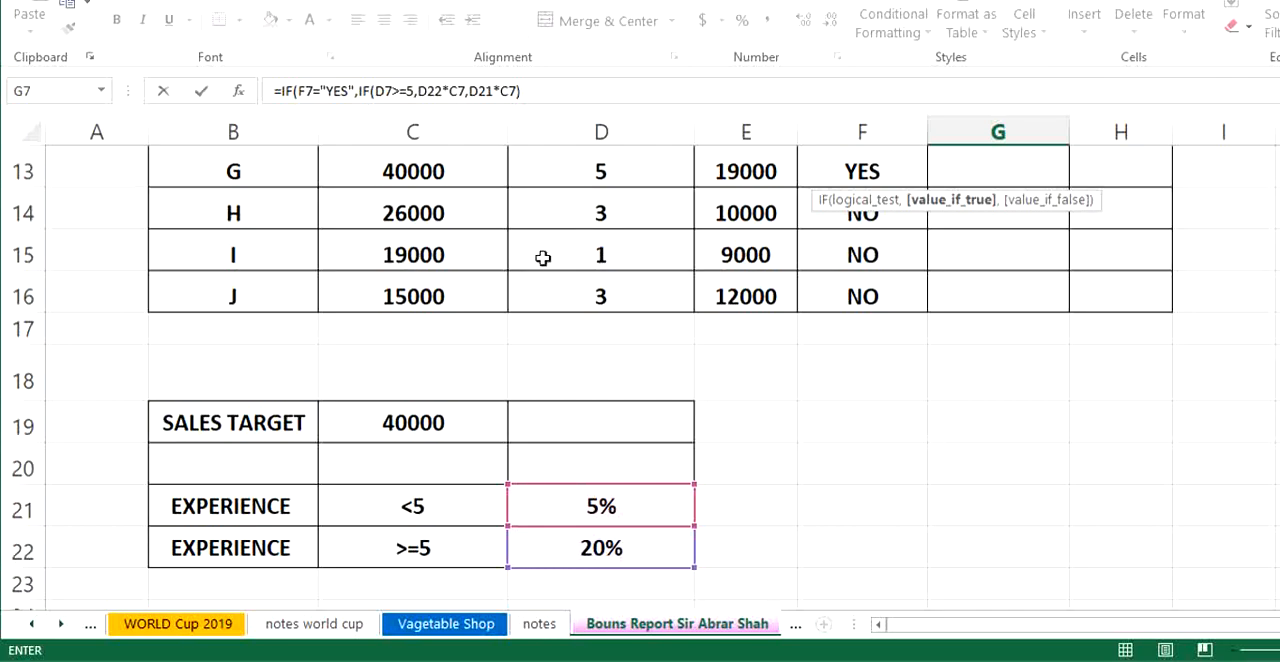
scroll(652, 525, down, 2)
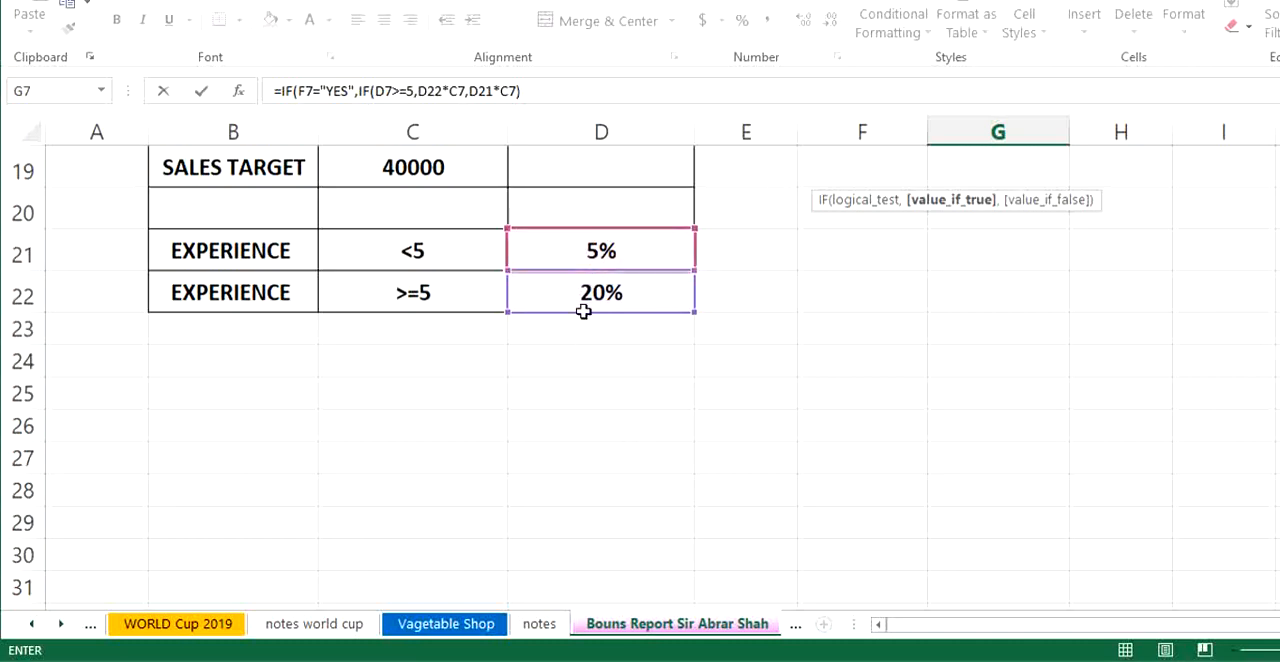
scroll(880, 290, up, 5)
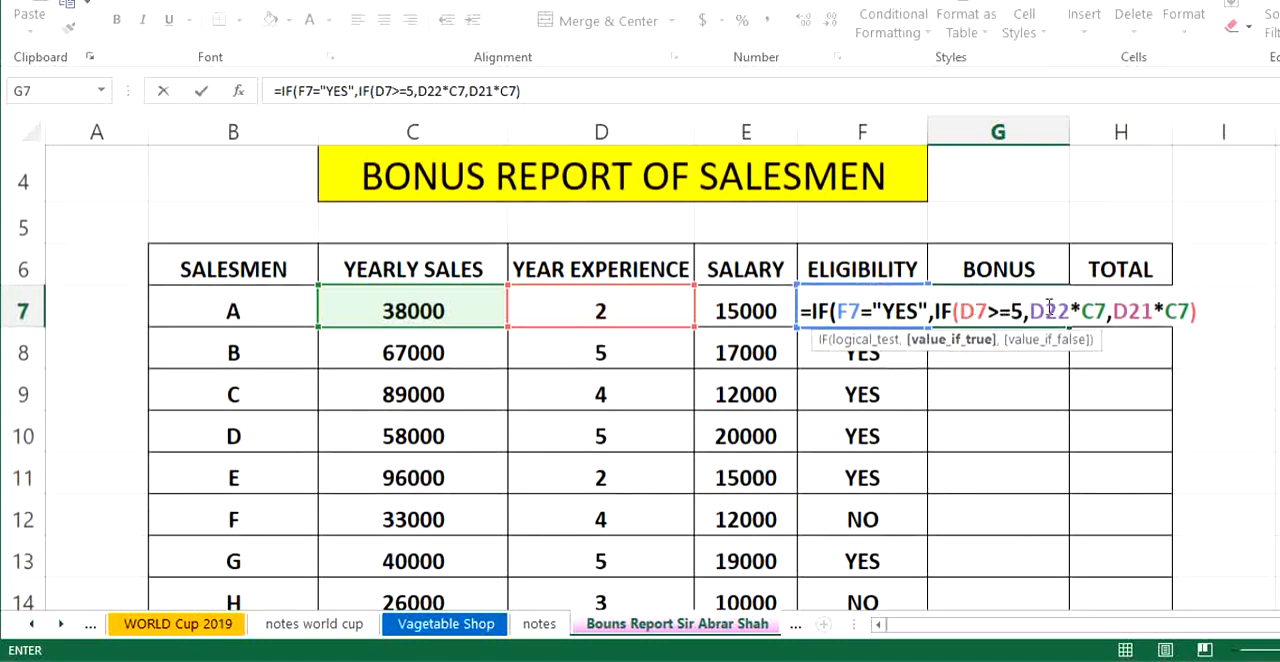
click(1047, 309)
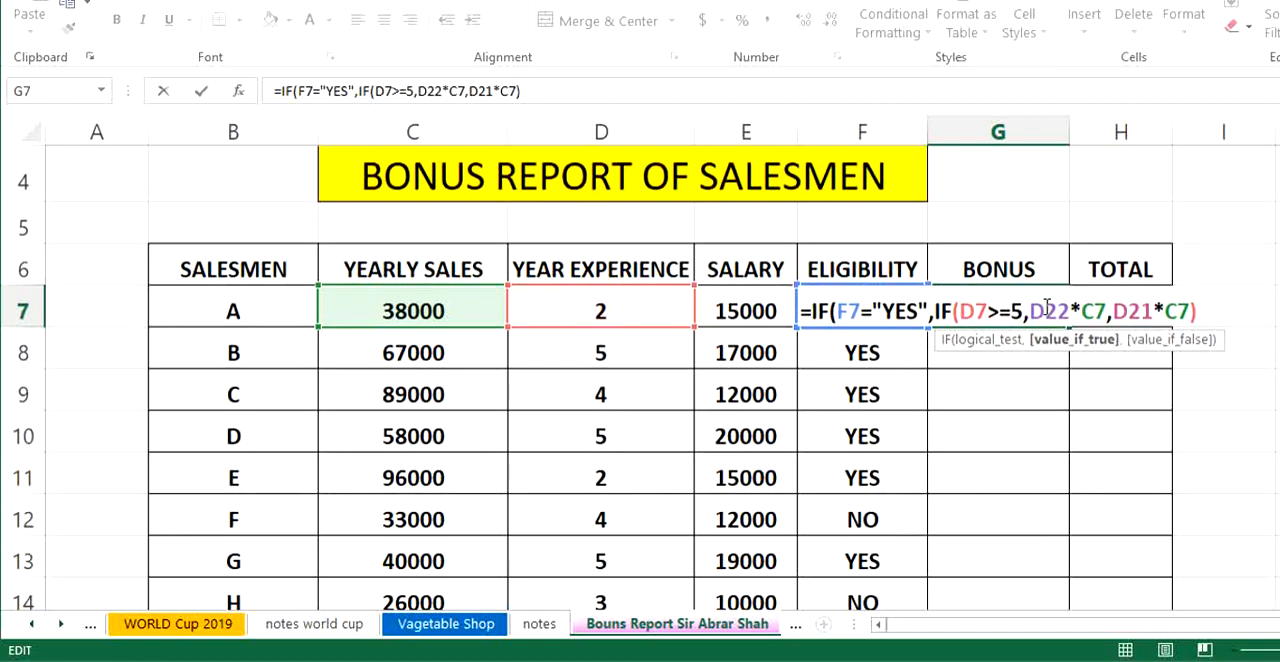
key(F4)
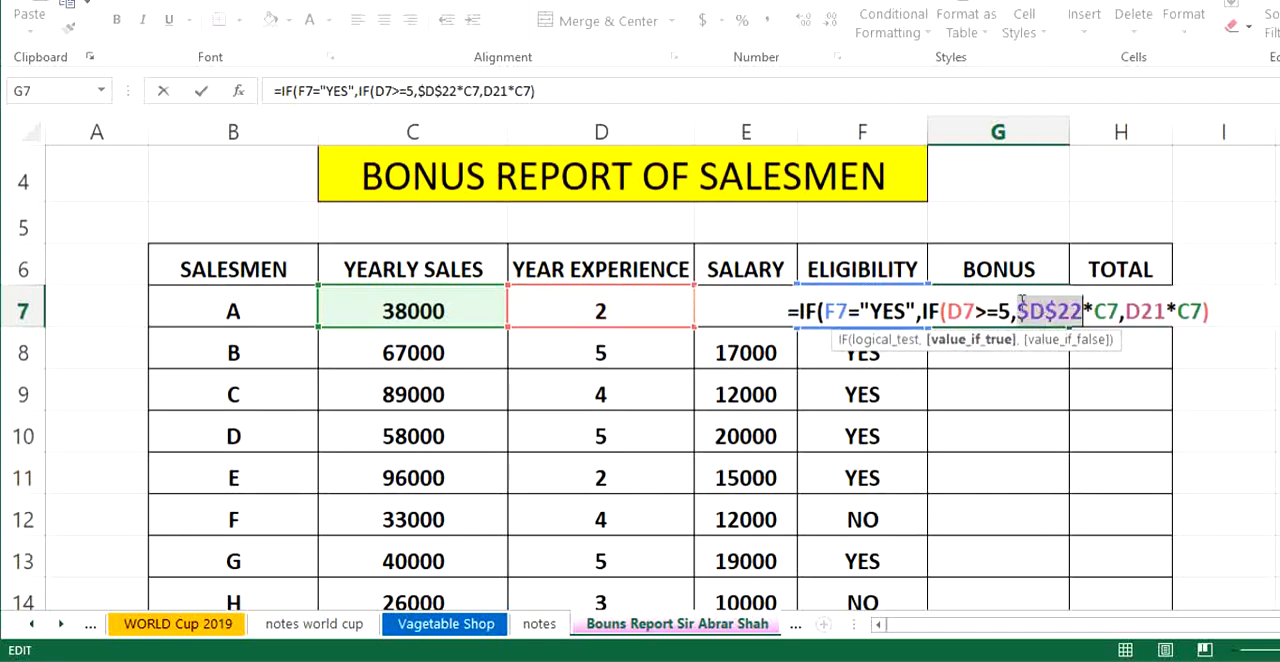
- Make the 5% rate reference absolute as $D$21 and complete salesman A's bonus formula with 0 as the outer IF's value if false
click(1140, 311)
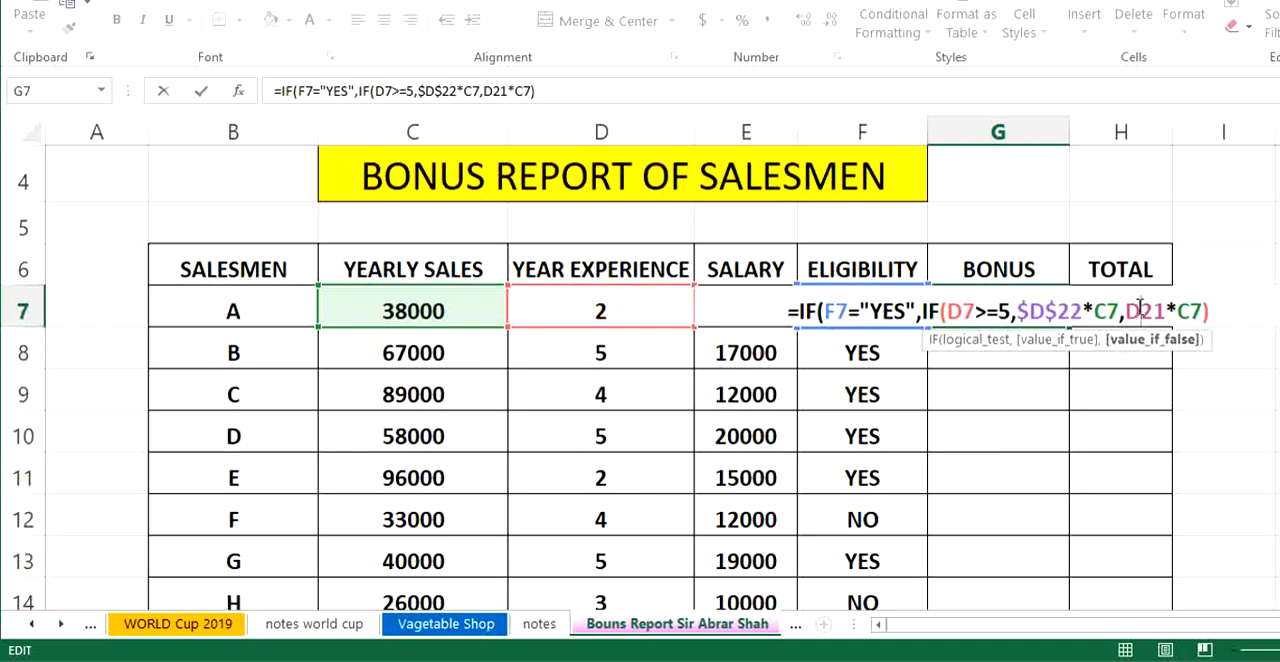
key(F4)
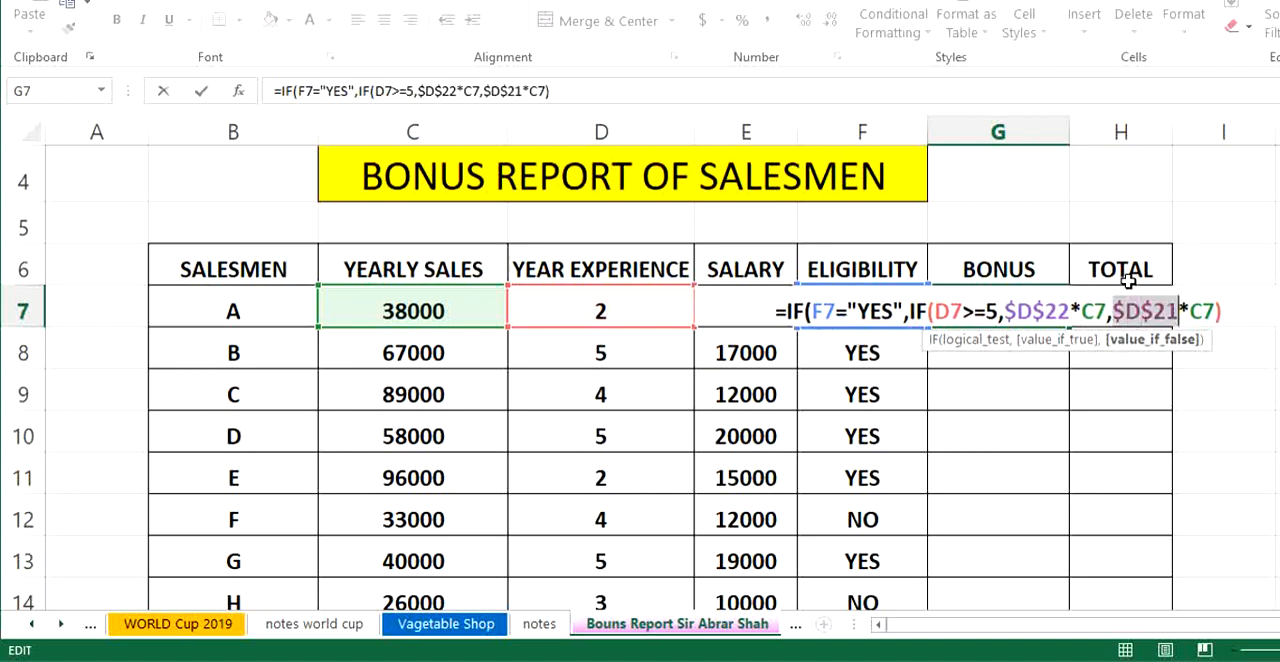
click(1226, 311)
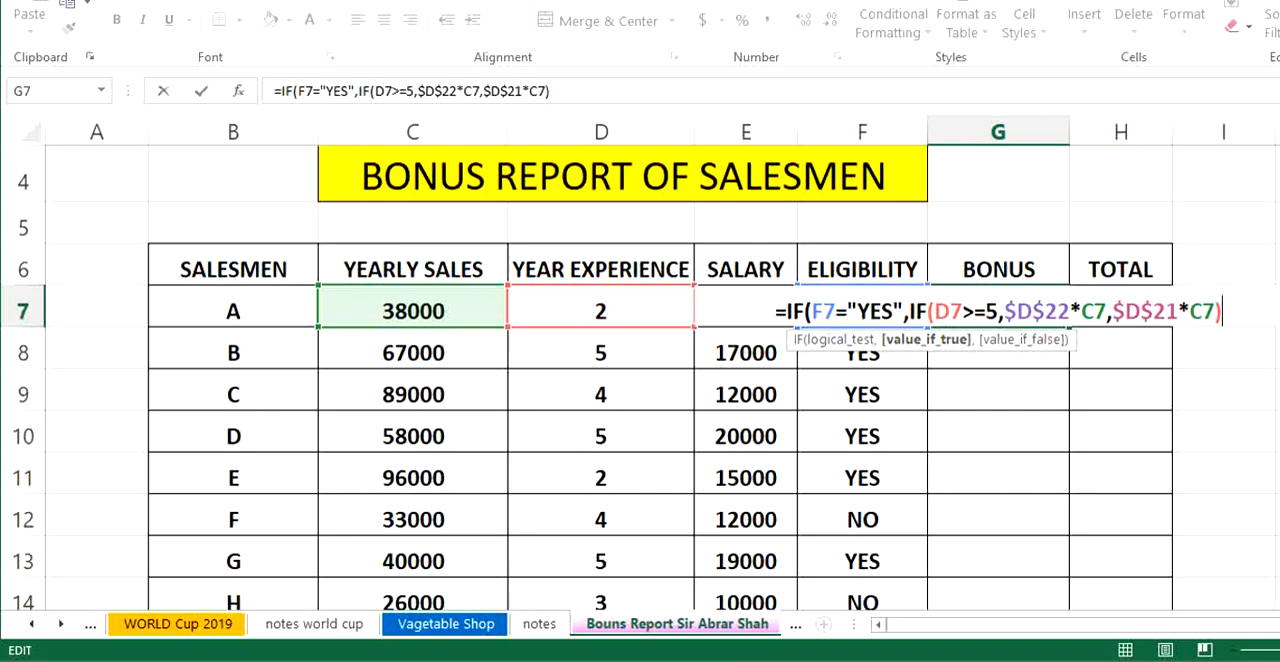
text(,)
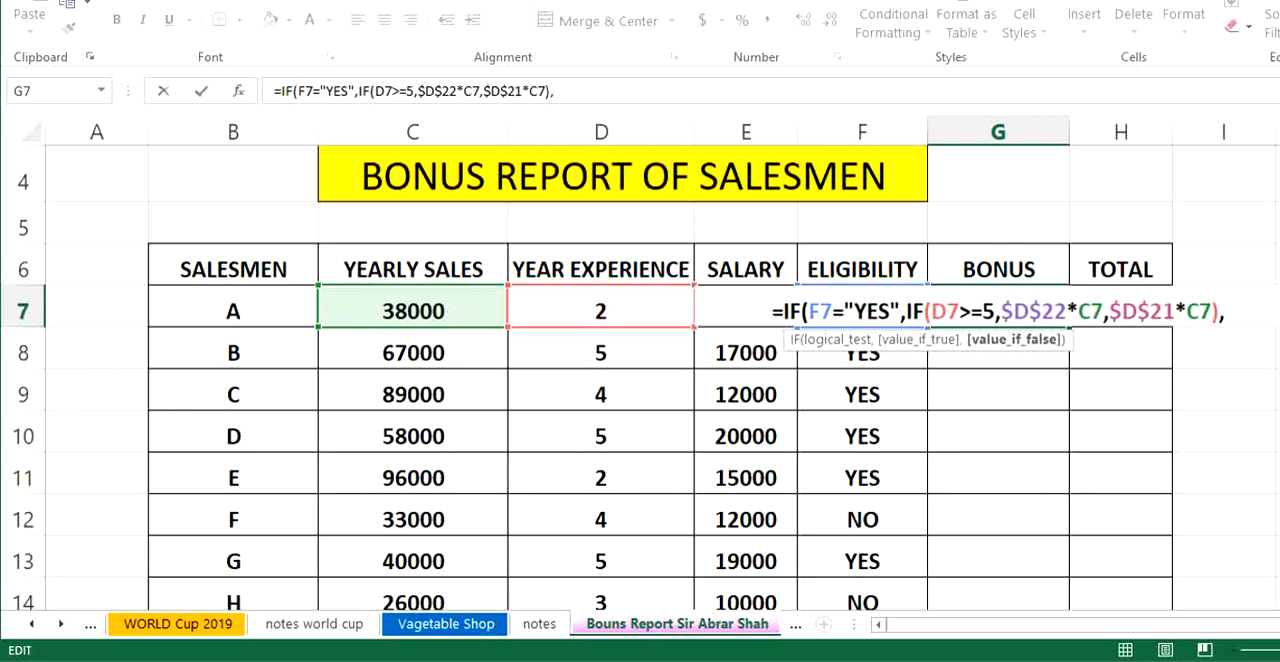
text(0)
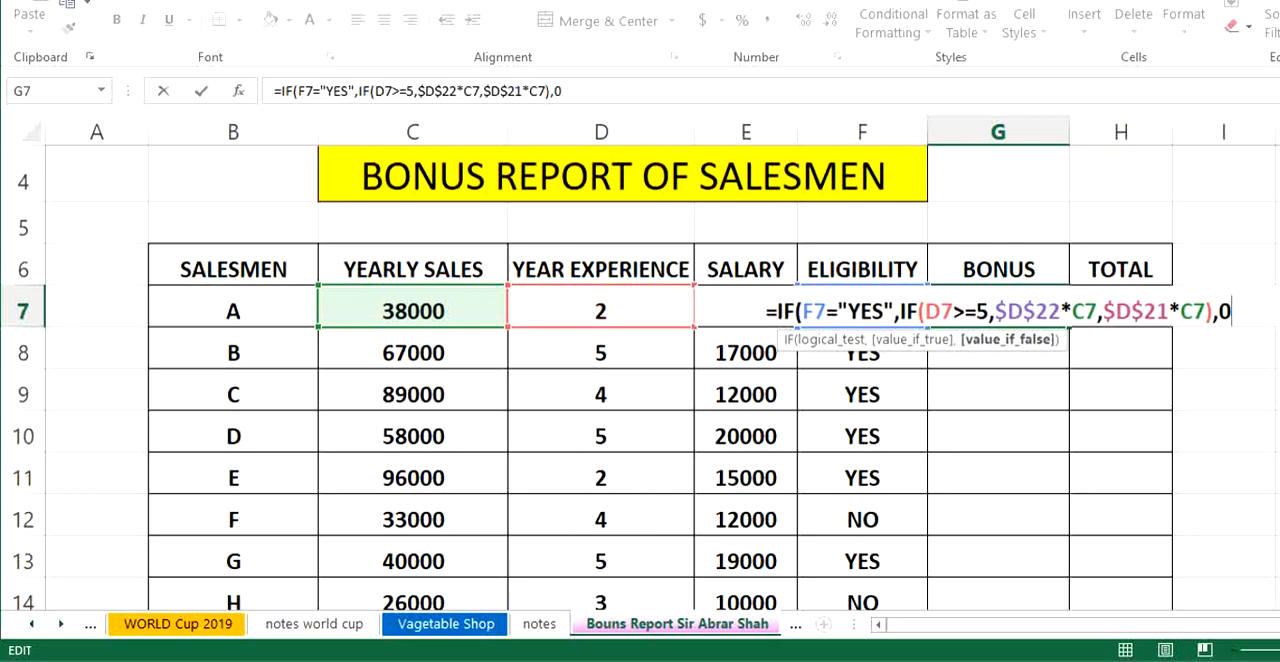
text())
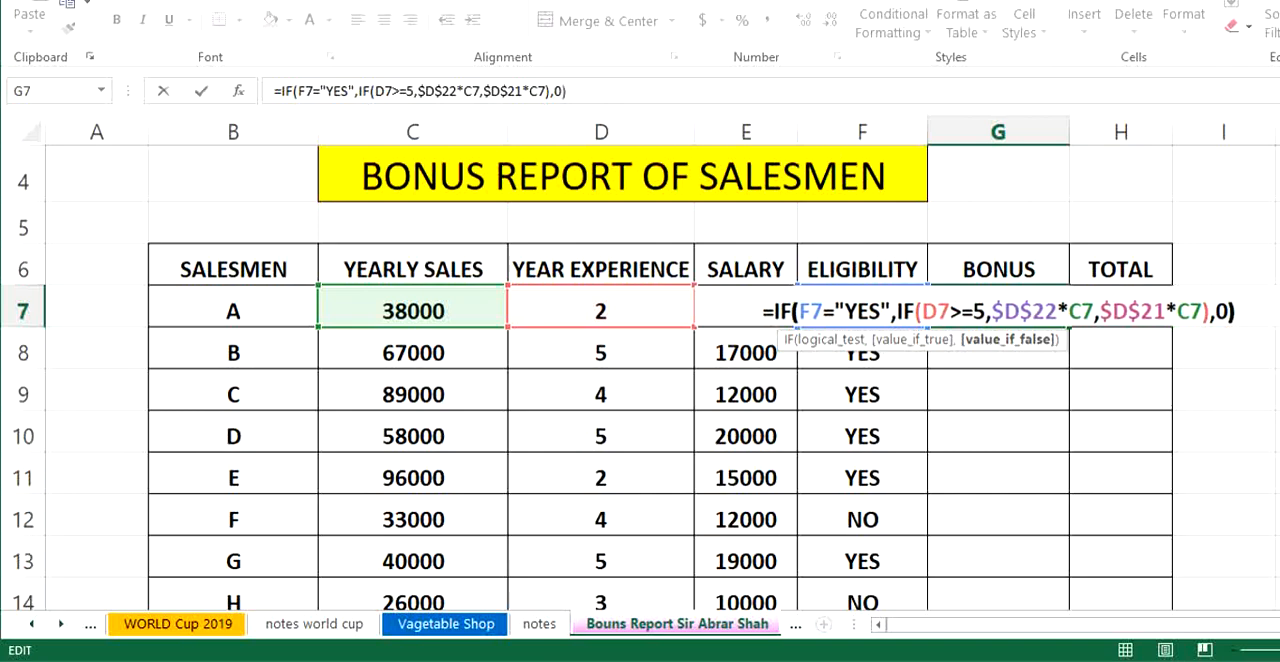
key(Return)
- Fill salesman A's bonus formula down the BONUS column through salesman J, covering G7:G16
drag(988, 313, 976, 537)
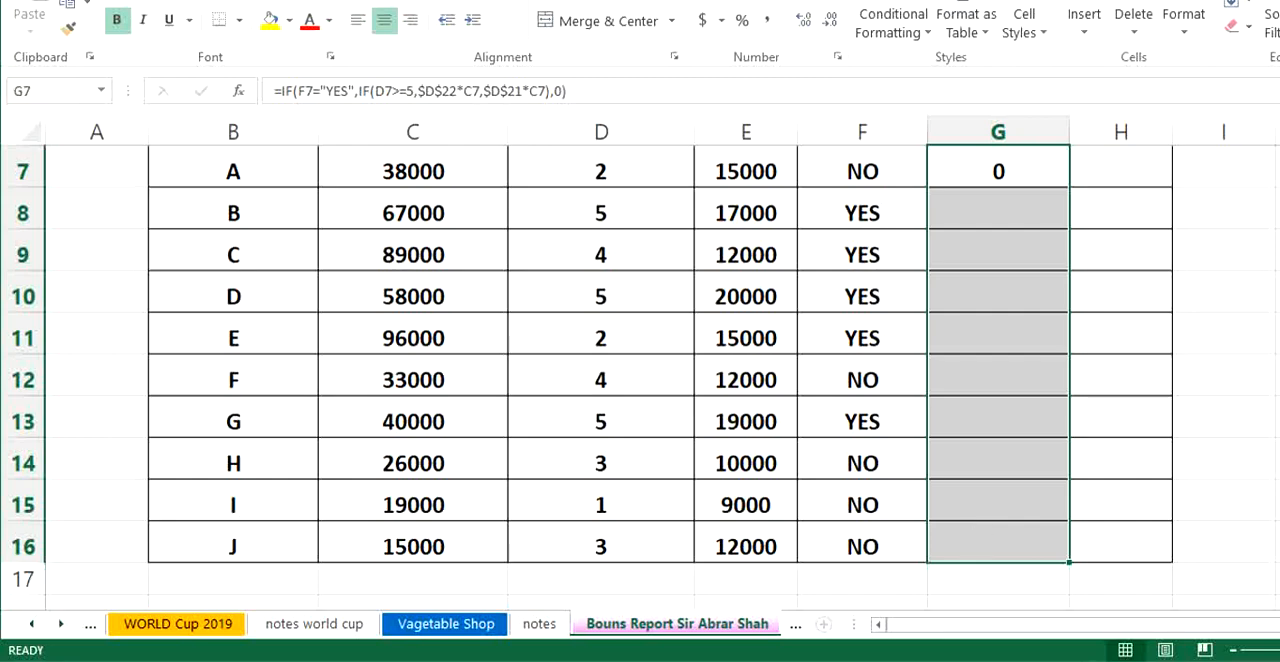
key(ctrl+d)
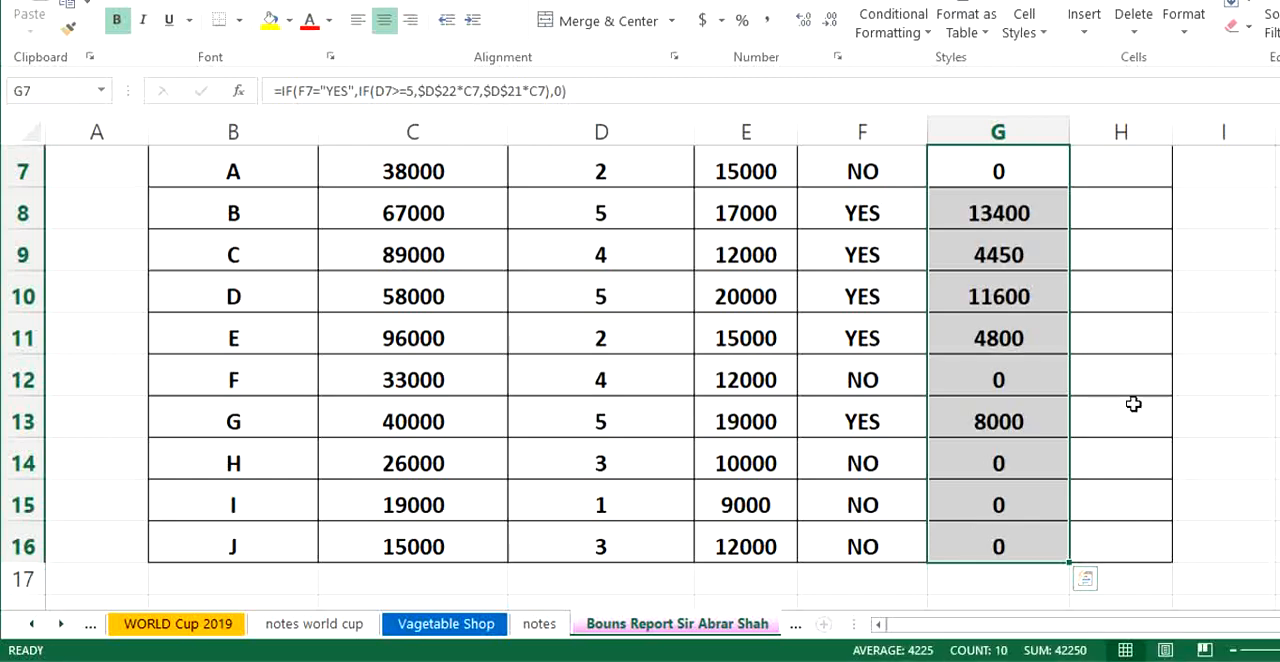
click(1232, 450)
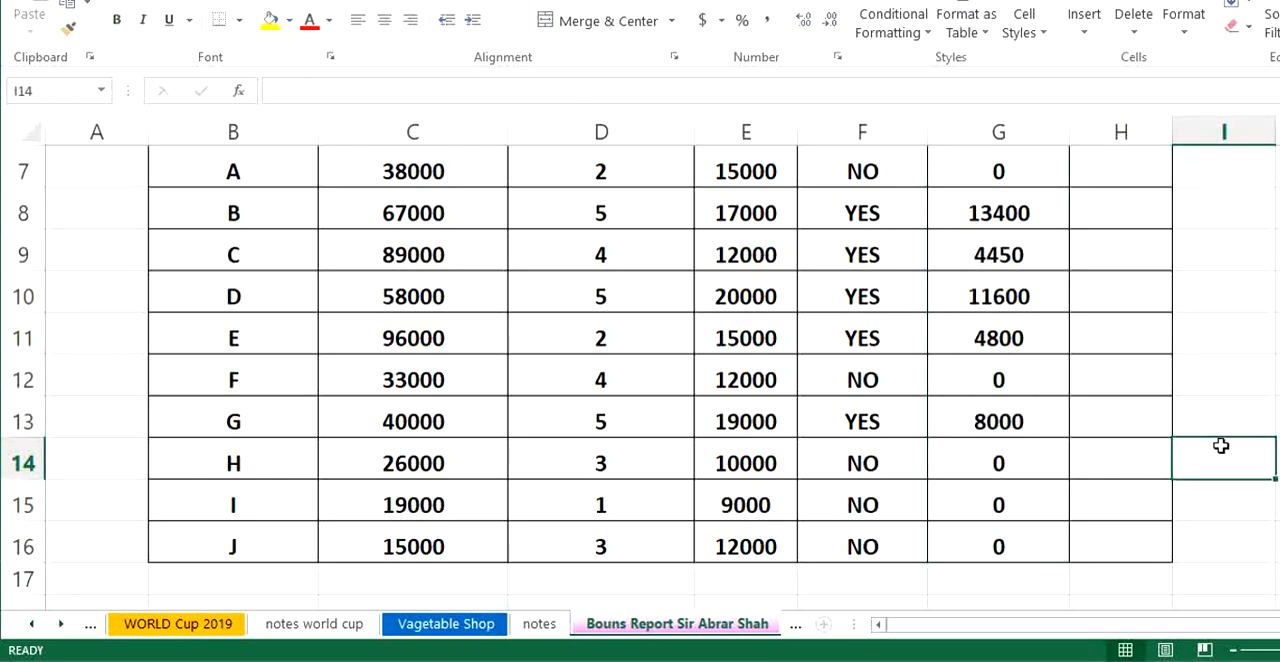
- Enter salesman A's total in H7 as salary plus bonus with the formula =E7+G7
scroll(1058, 334, up, 1)
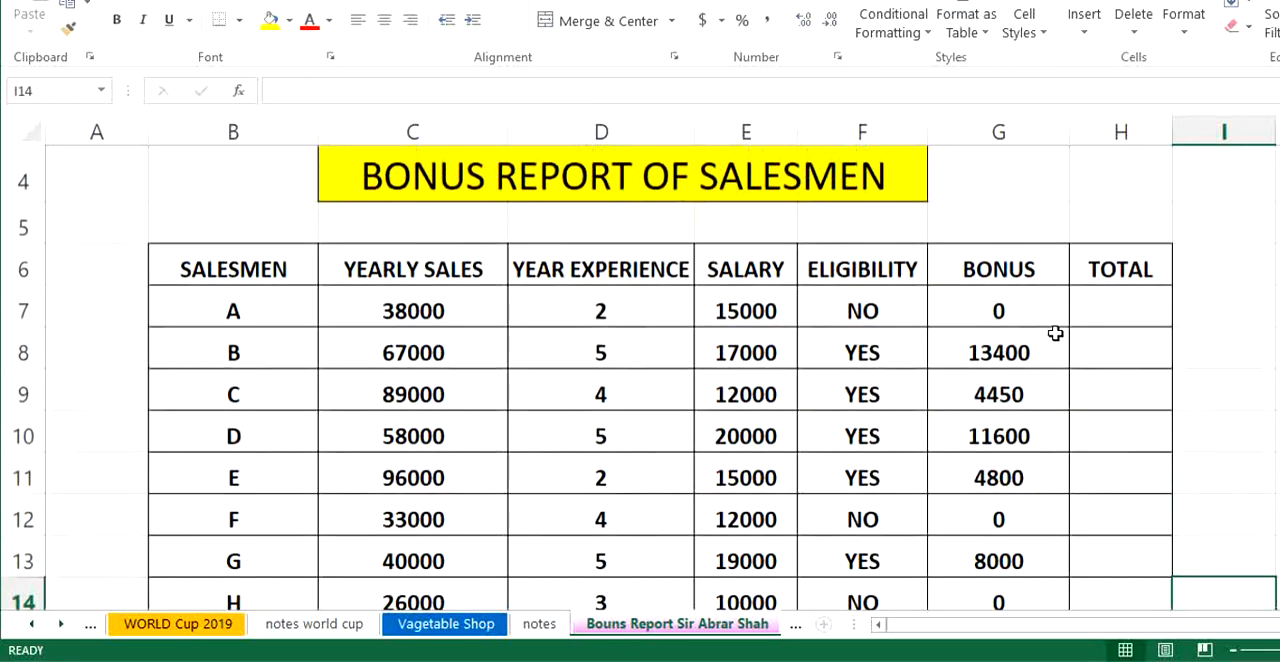
scroll(967, 413, down, 1)
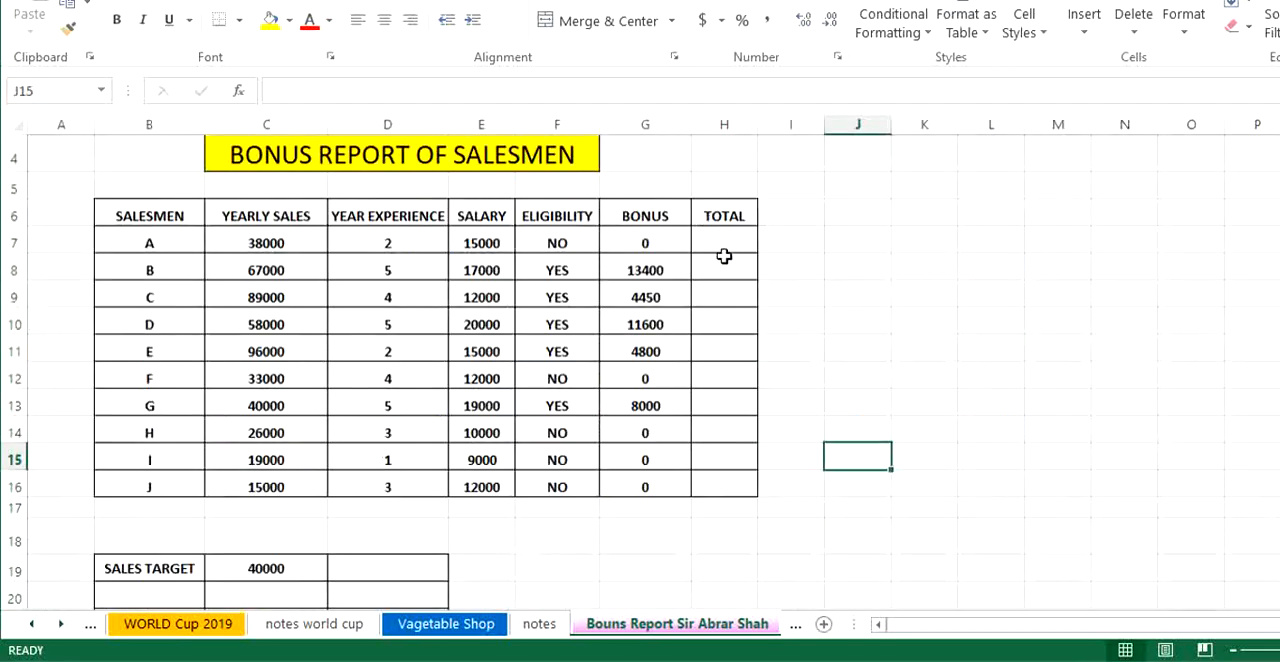
scroll(1128, 472, down, 4)
click(734, 243)
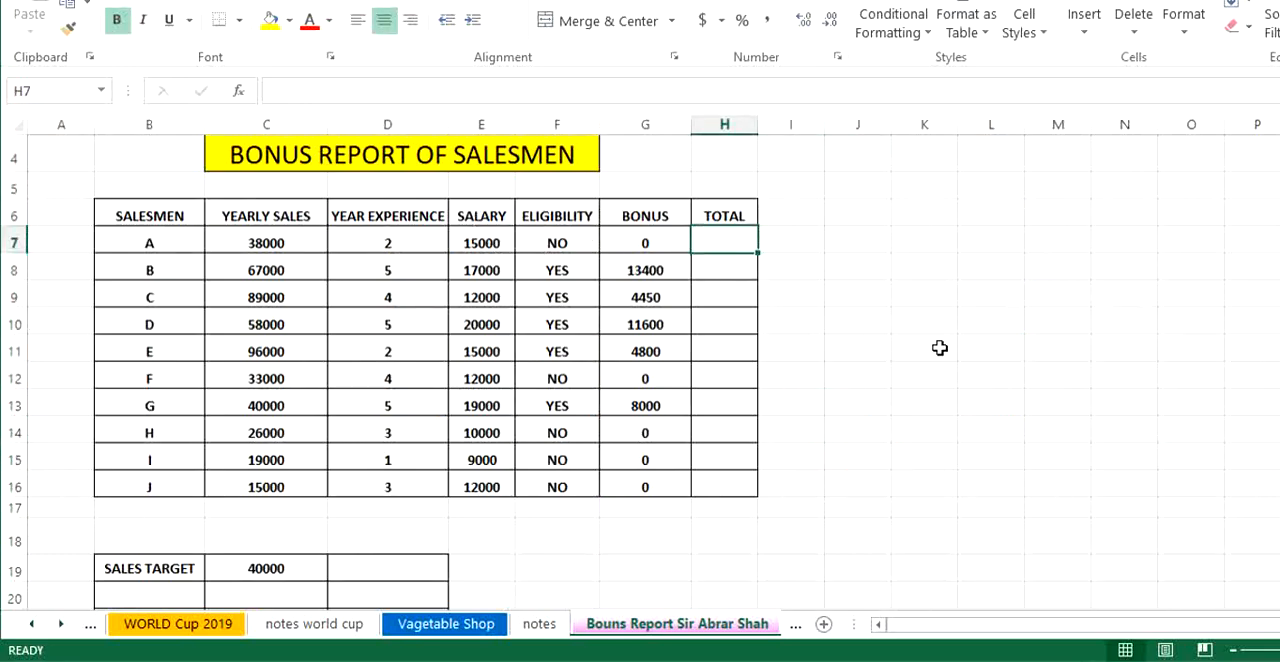
text(=)
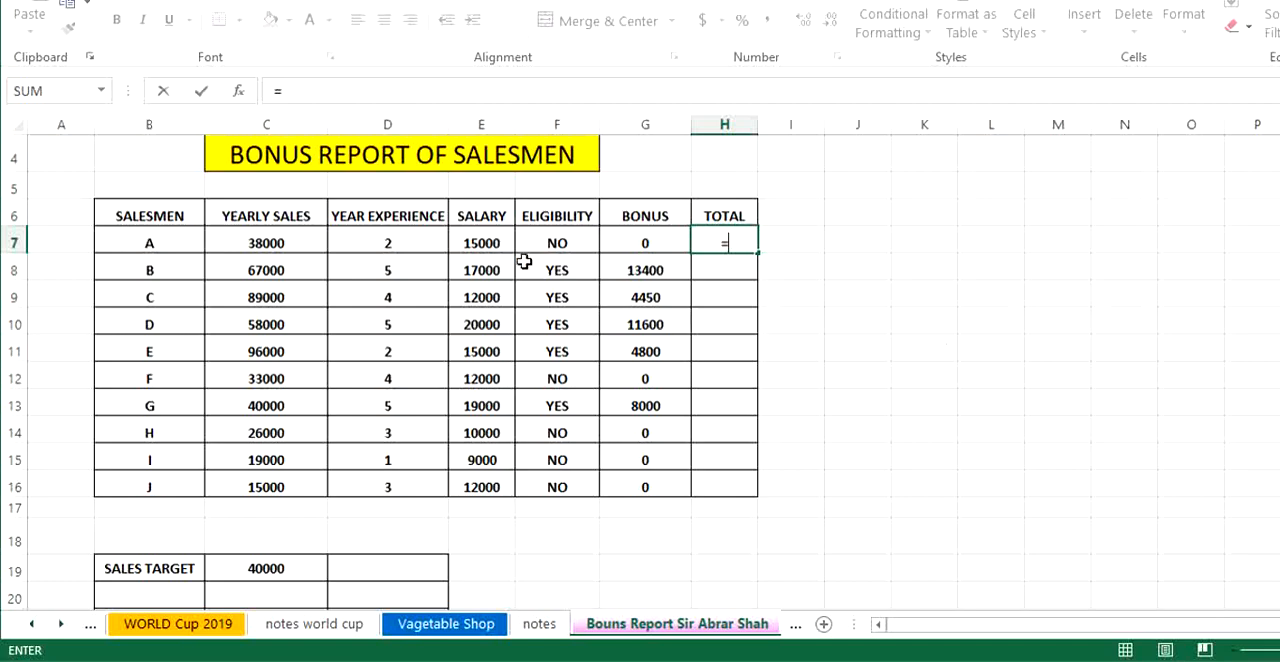
click(490, 243)
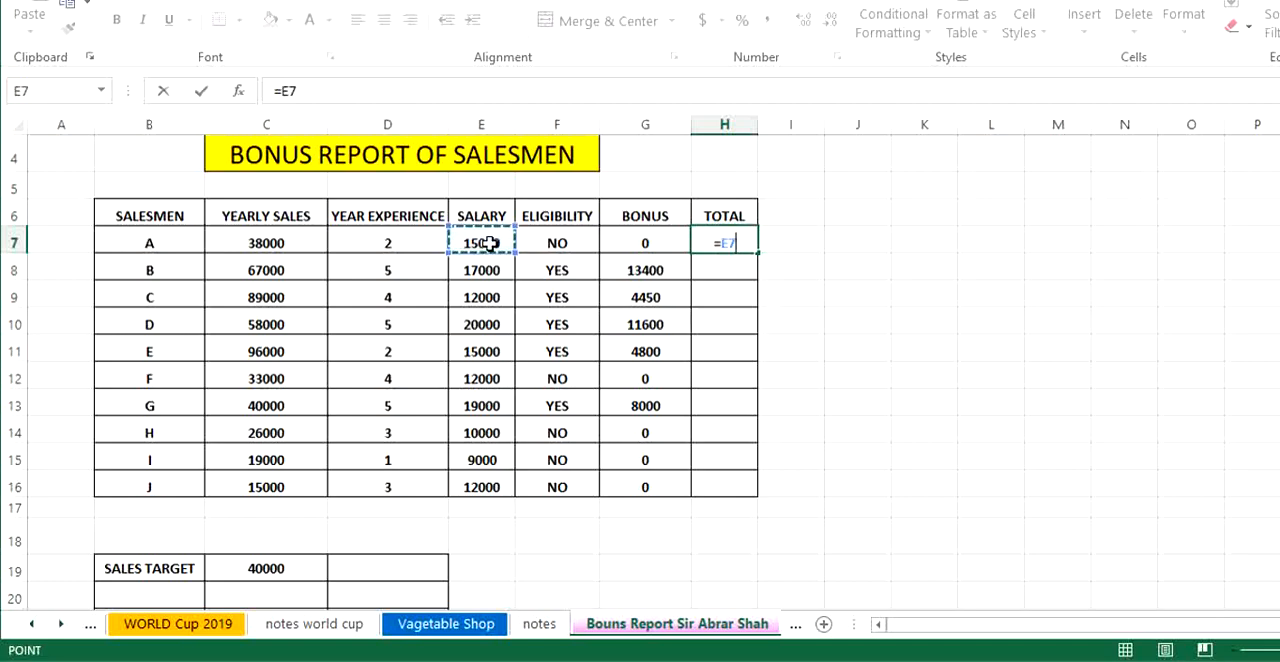
text(+)
click(646, 243)
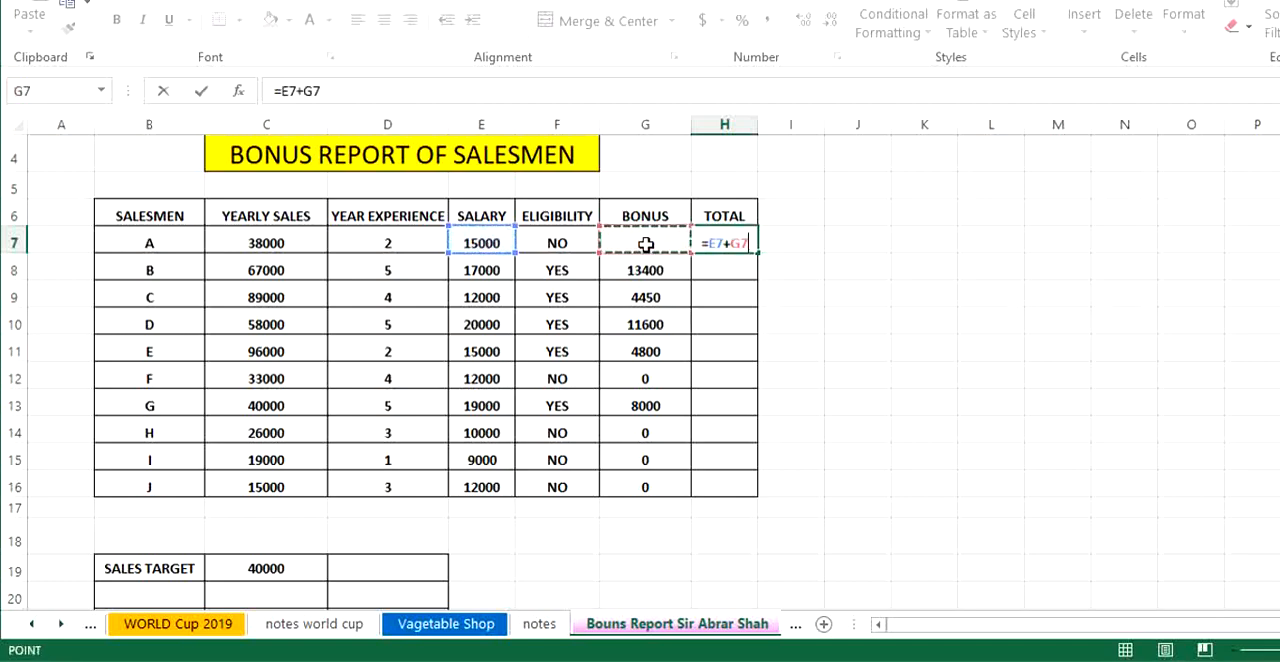
key(Return)
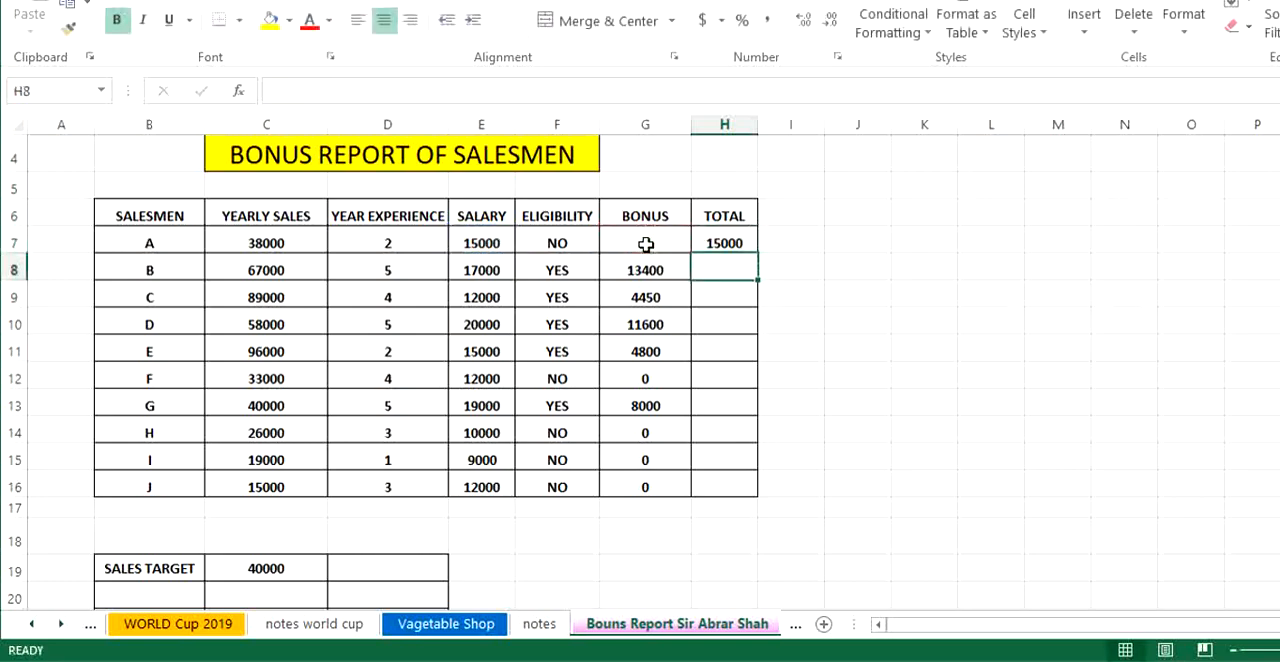
- Copy salesman A's total formula down the TOTAL column through salesman J in row 16
click(731, 242)
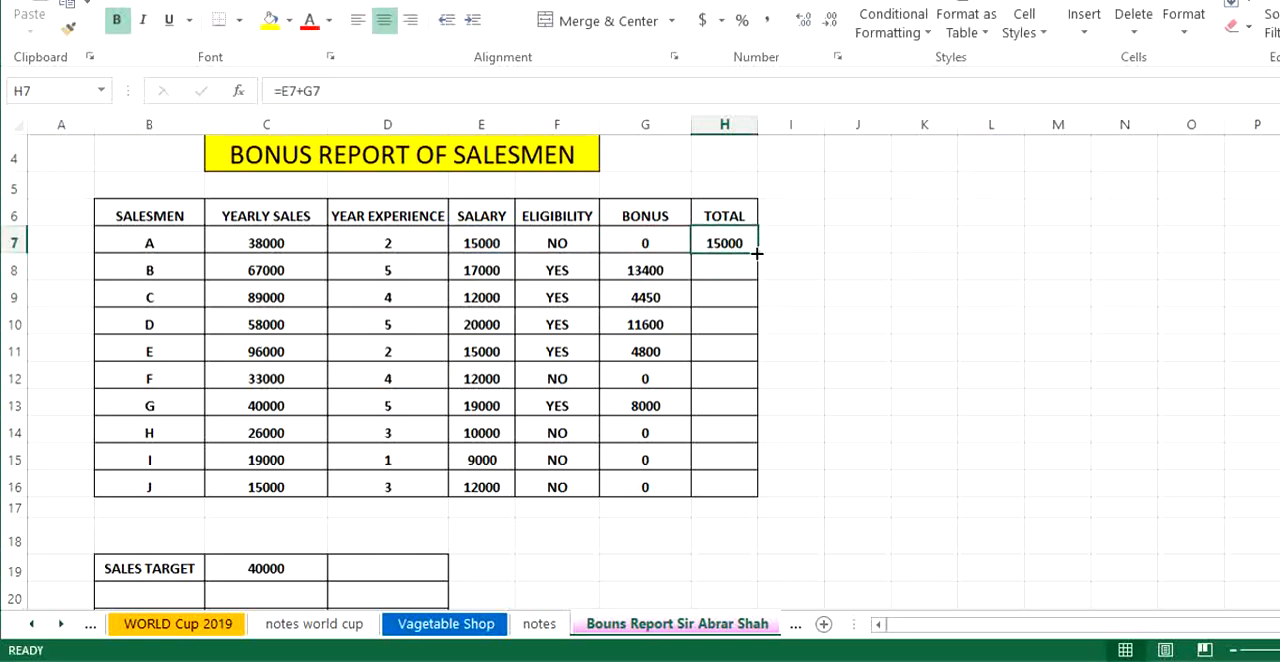
drag(757, 254, 754, 493)
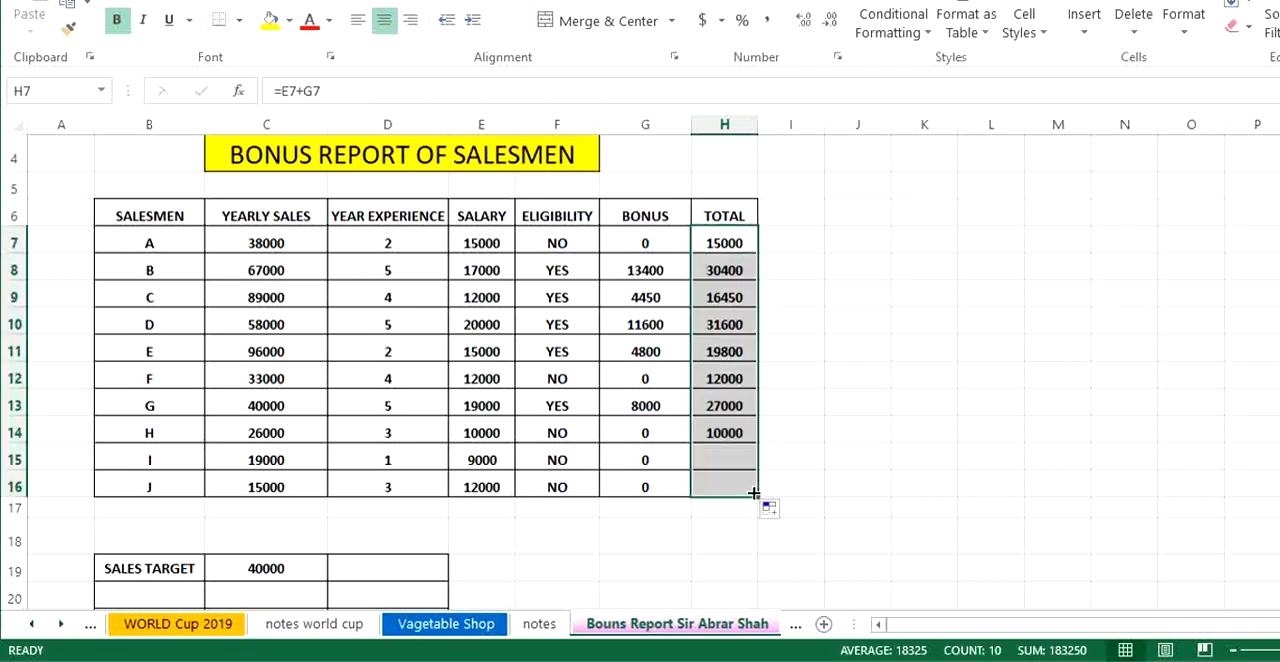
click(845, 354)
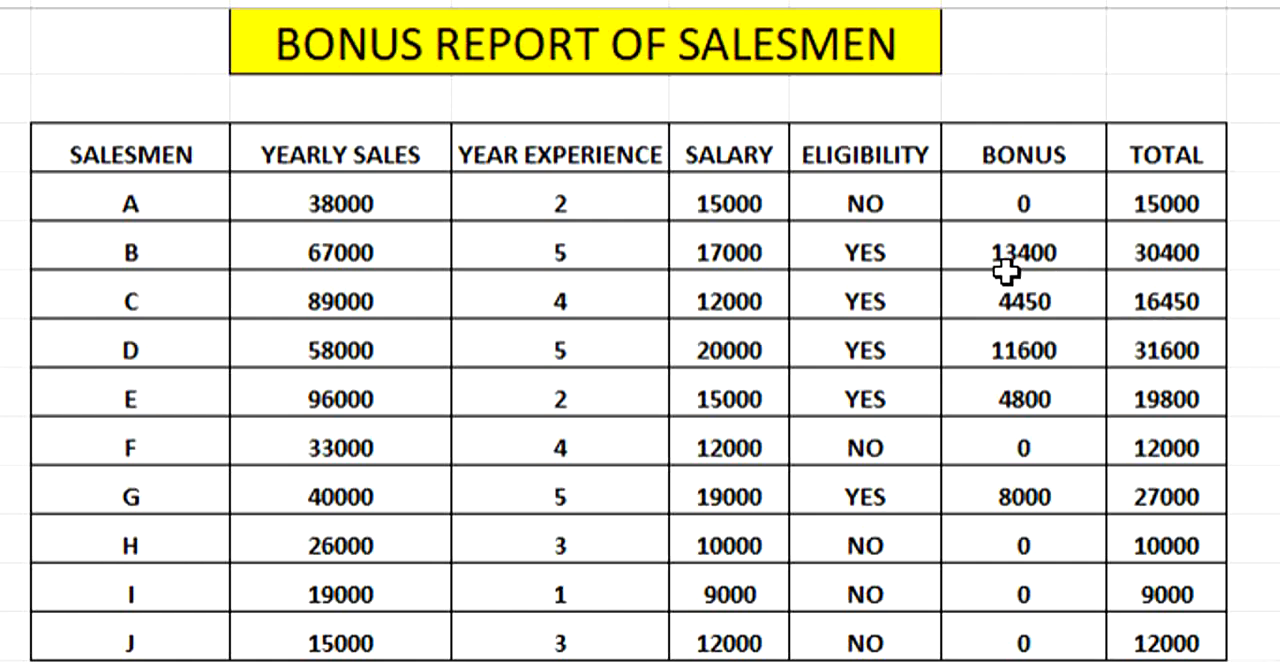
- Select the BONUS values of salesmen A to J for review
drag(1011, 194, 1050, 633)
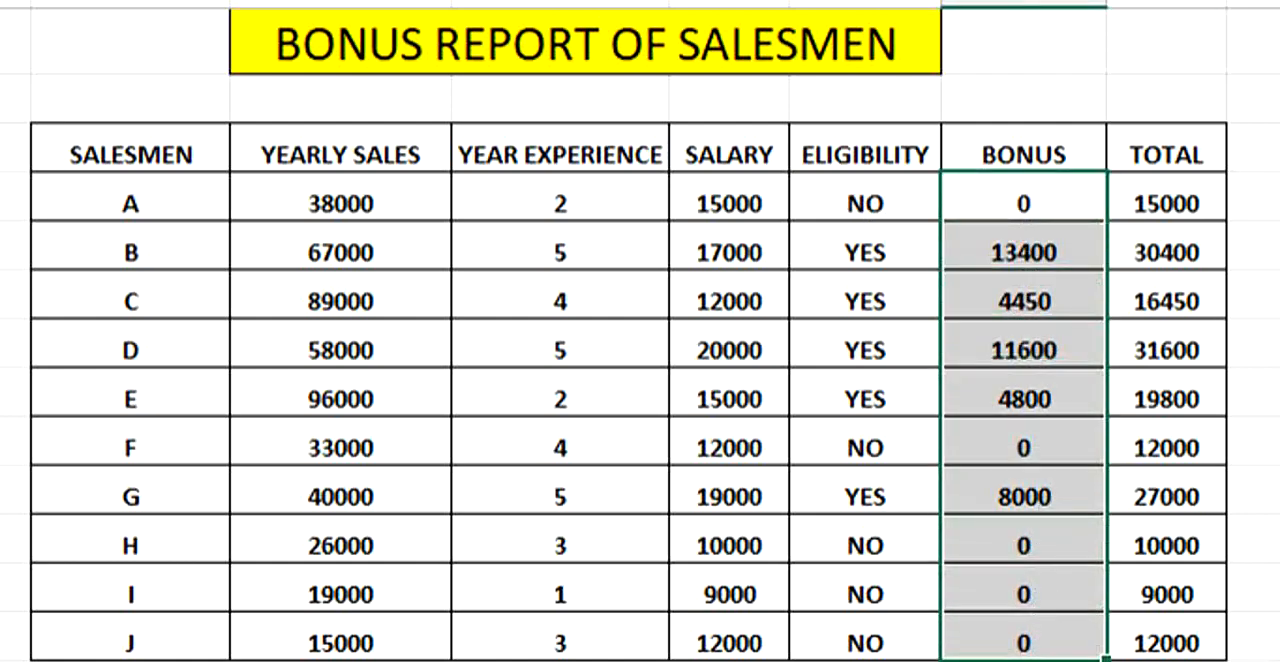